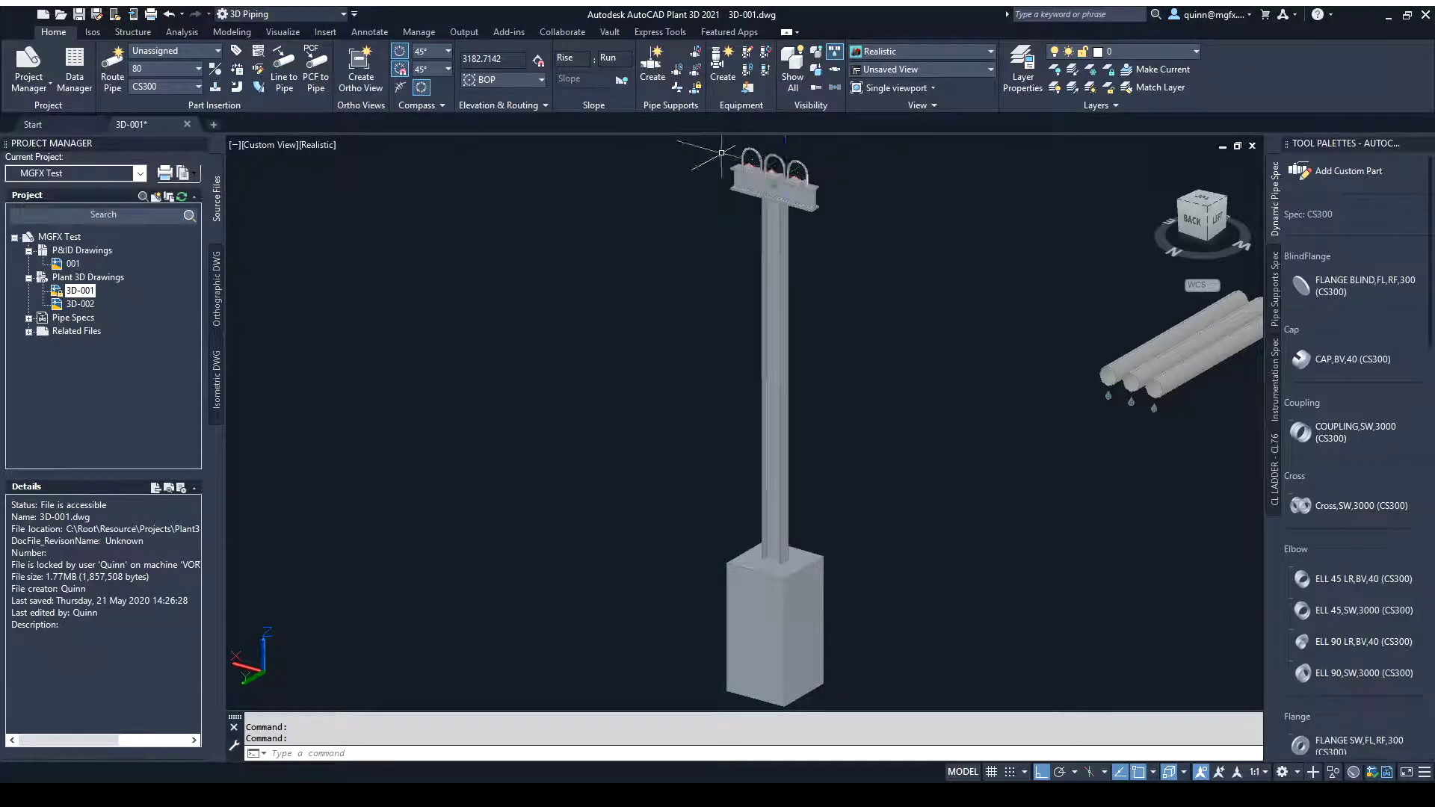
Reverse the pipe support on the column top so its U-bolts face the other way
left_click(757, 191)
left_click(750, 157)
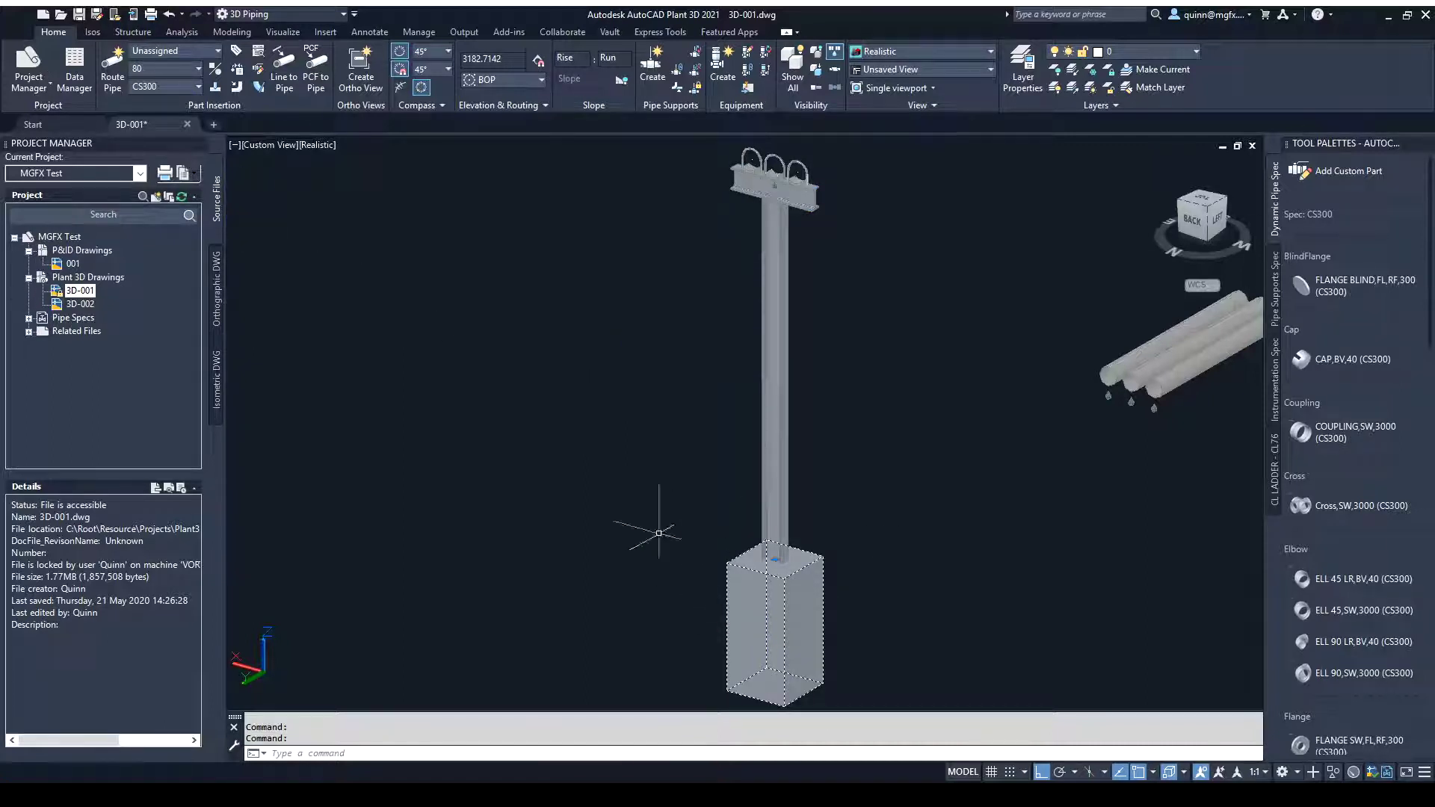
left_click(628, 487)
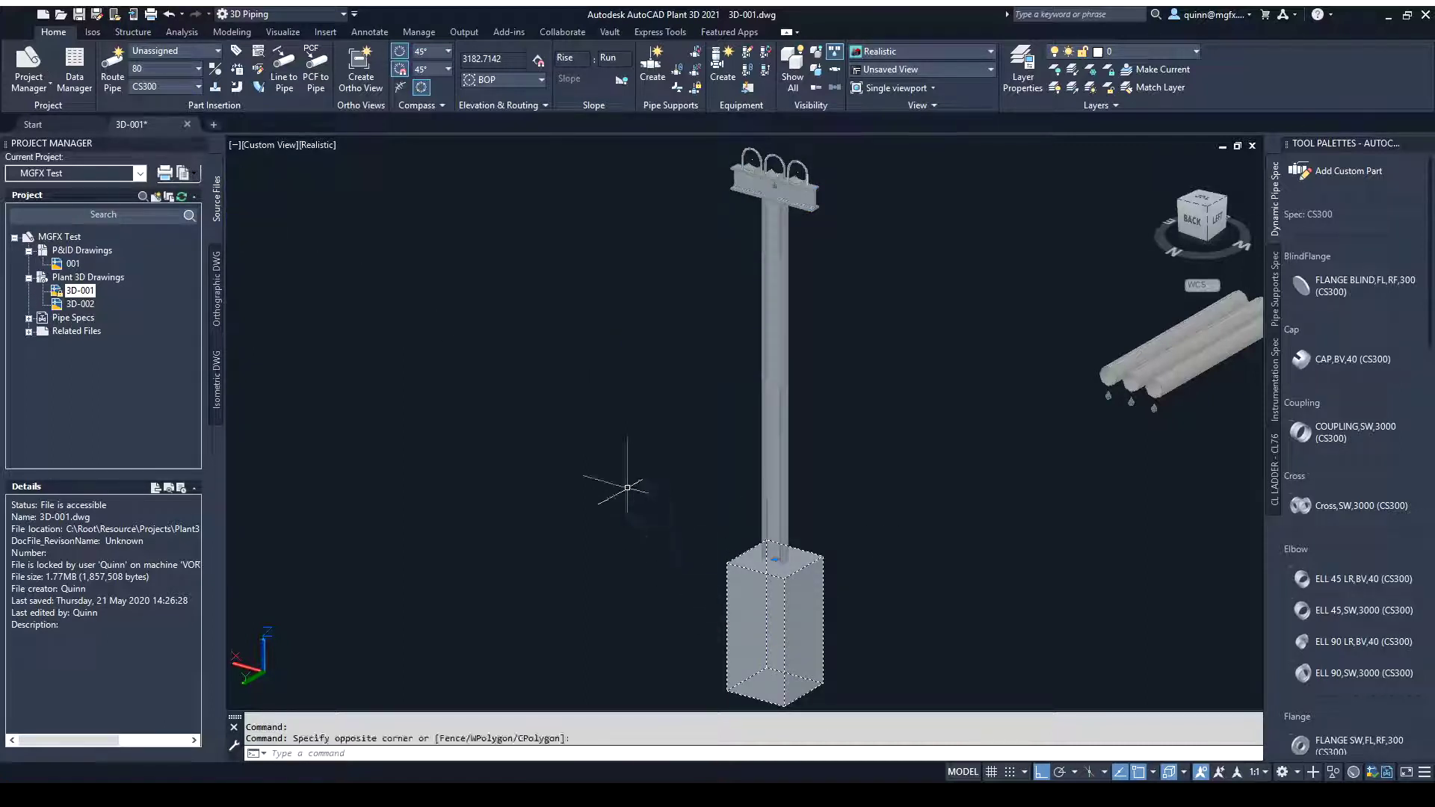
left_click(641, 452)
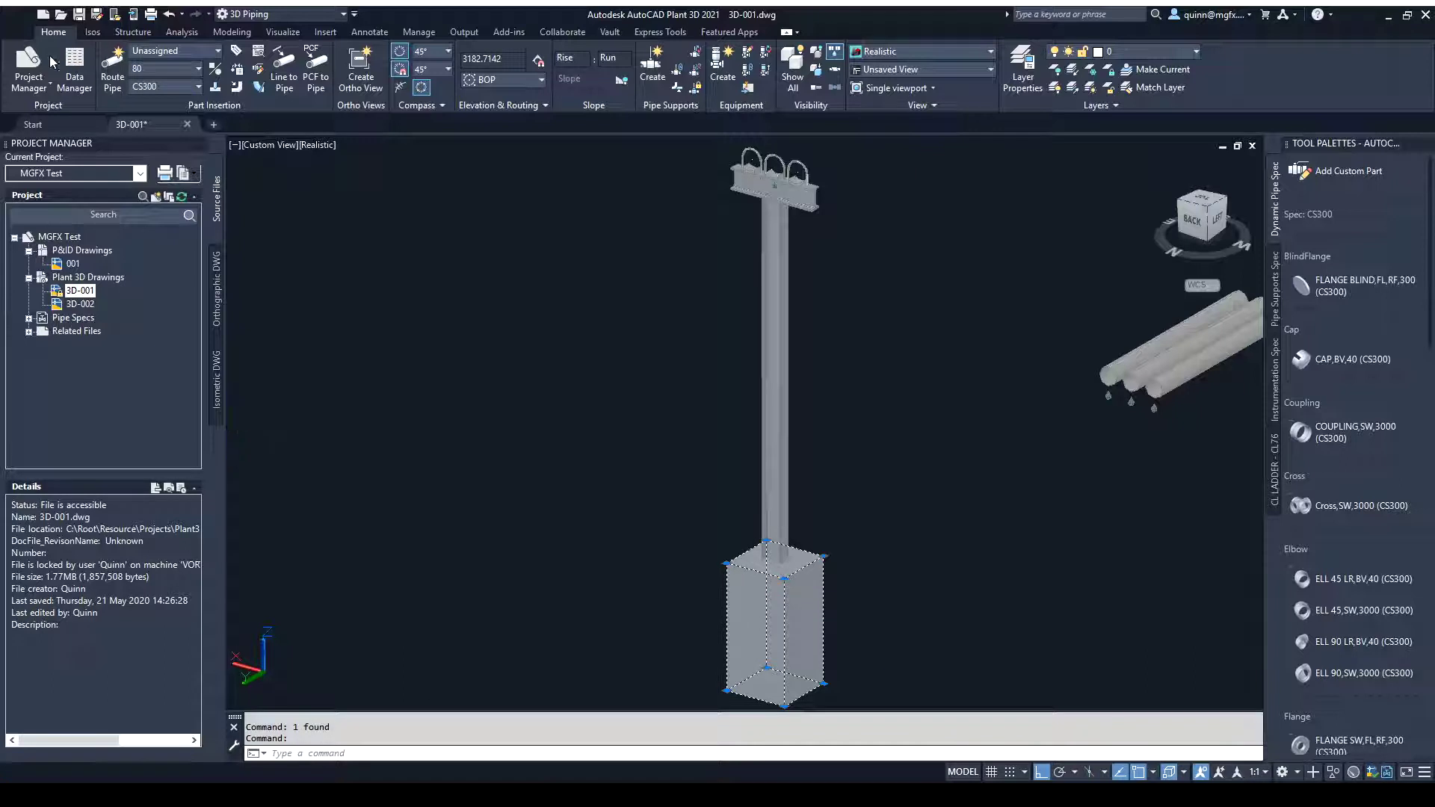
key("Escape")
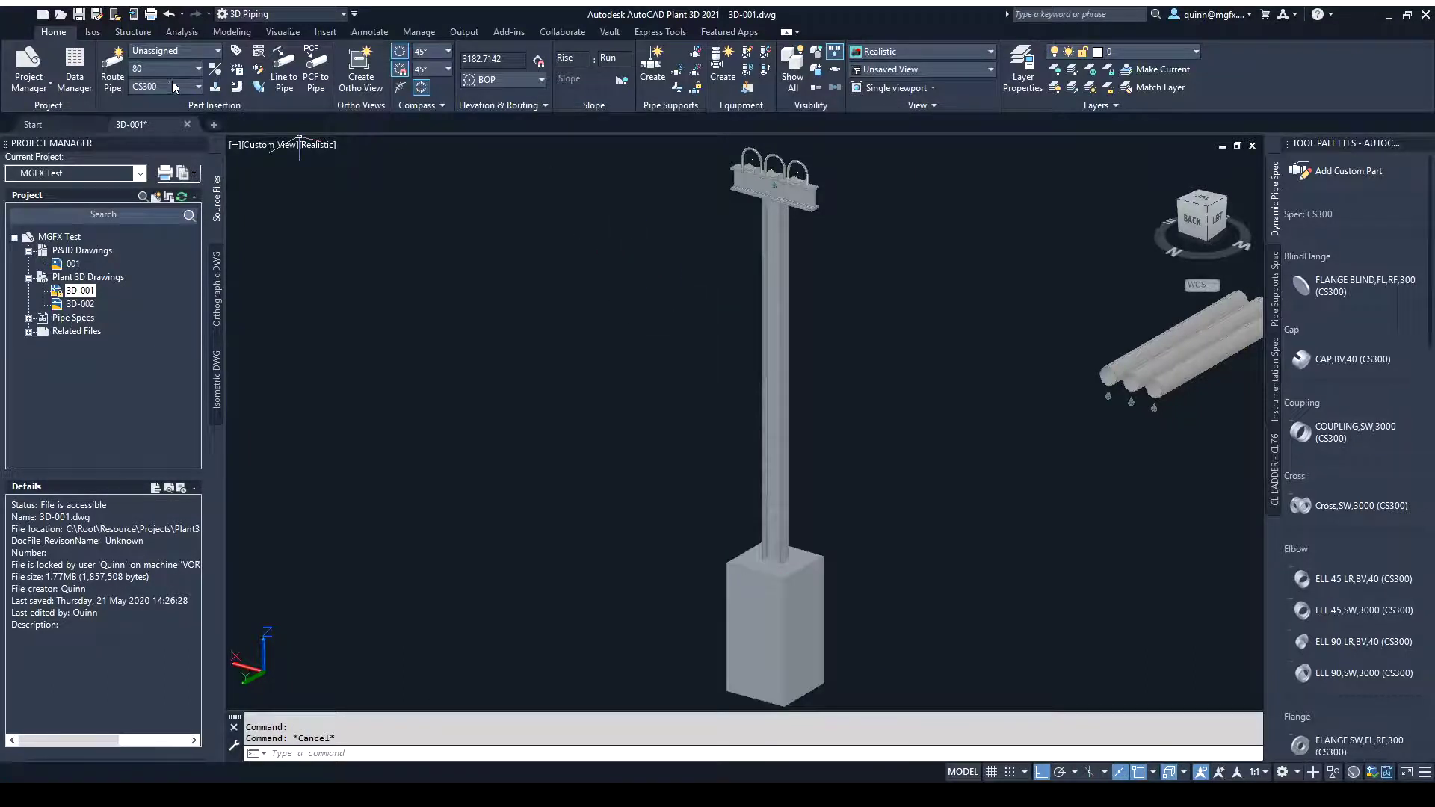
Union the column, top beam parts and concrete footing into one solid
left_click(229, 33)
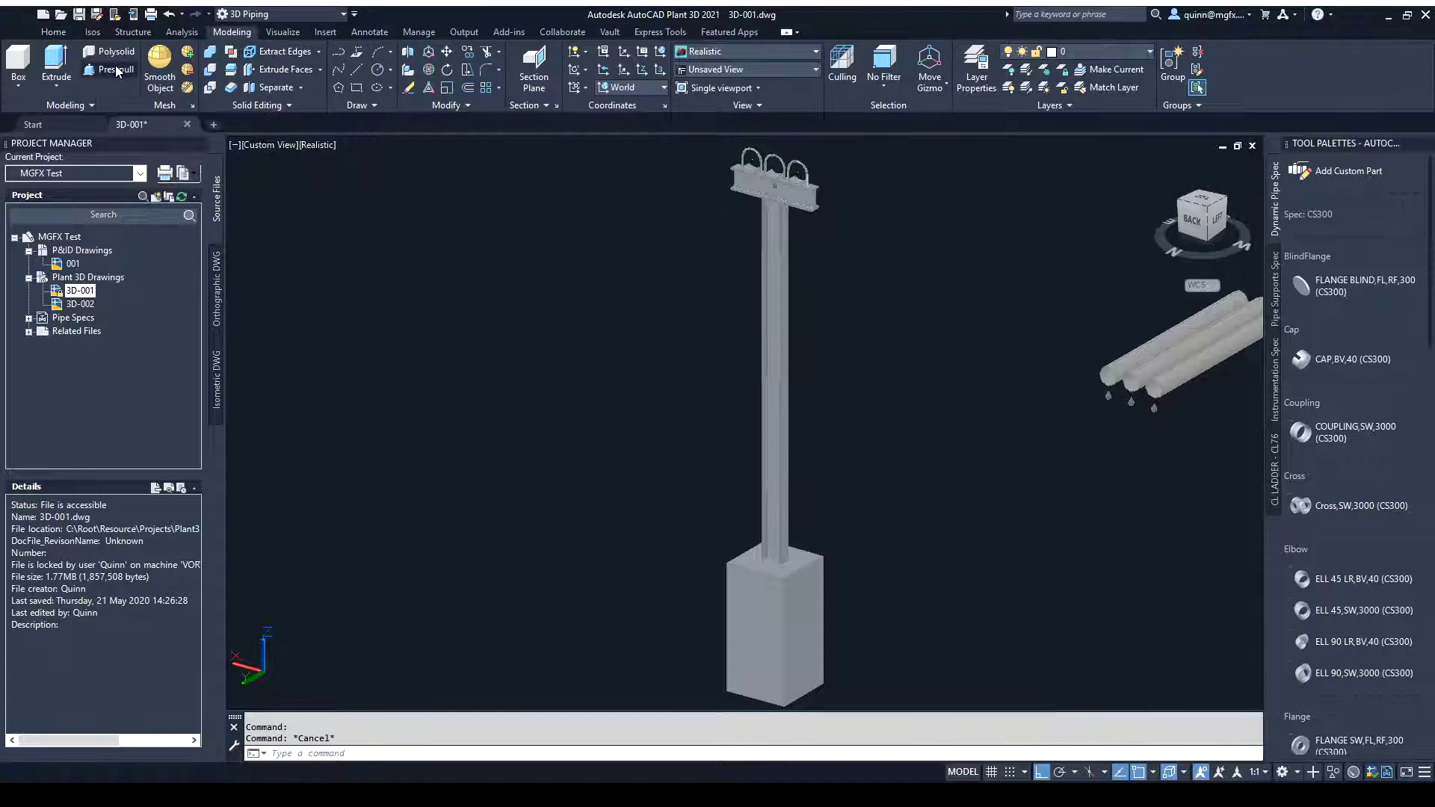
left_click(210, 50)
left_click(817, 227)
left_click(740, 271)
left_click(800, 159)
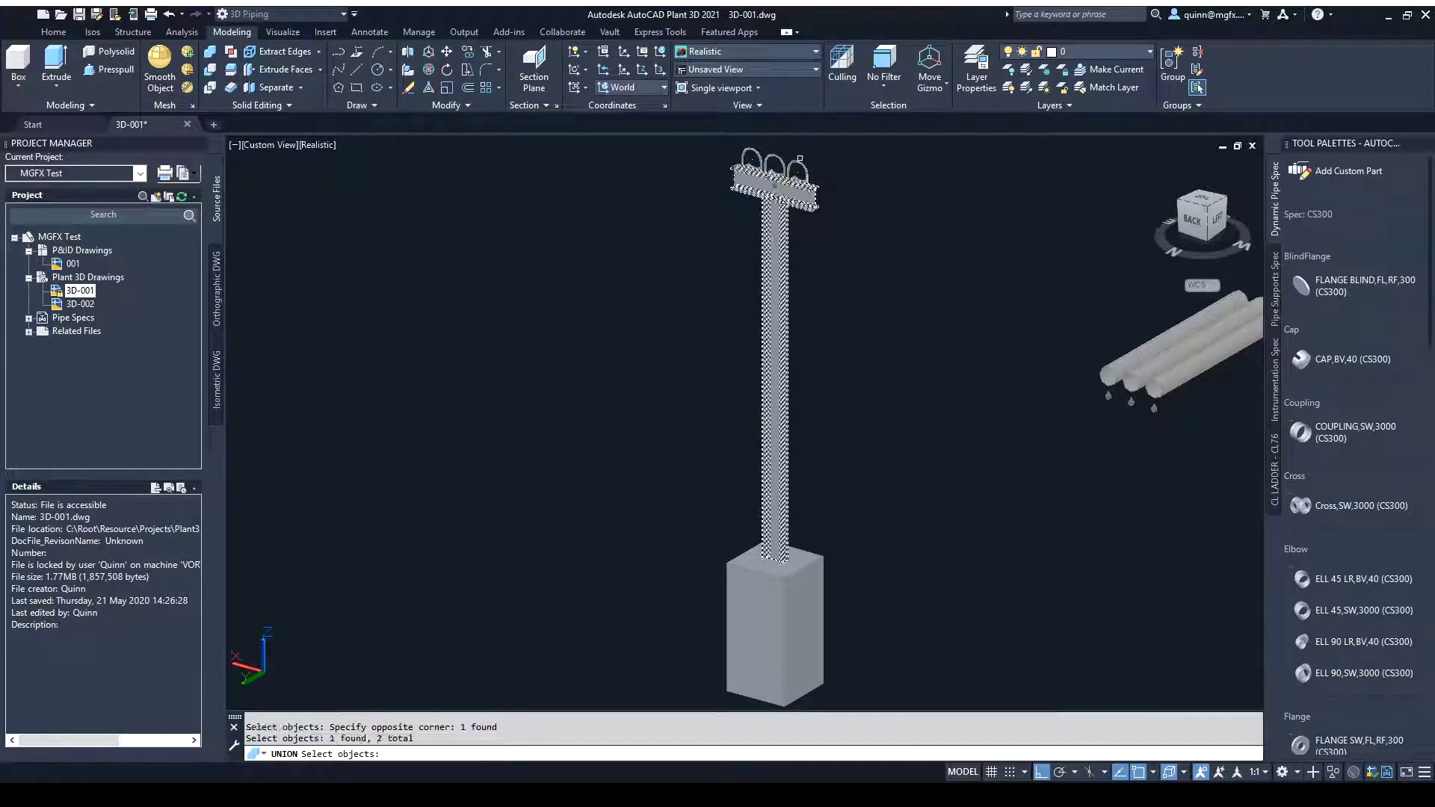
left_click(798, 158)
left_click(775, 182)
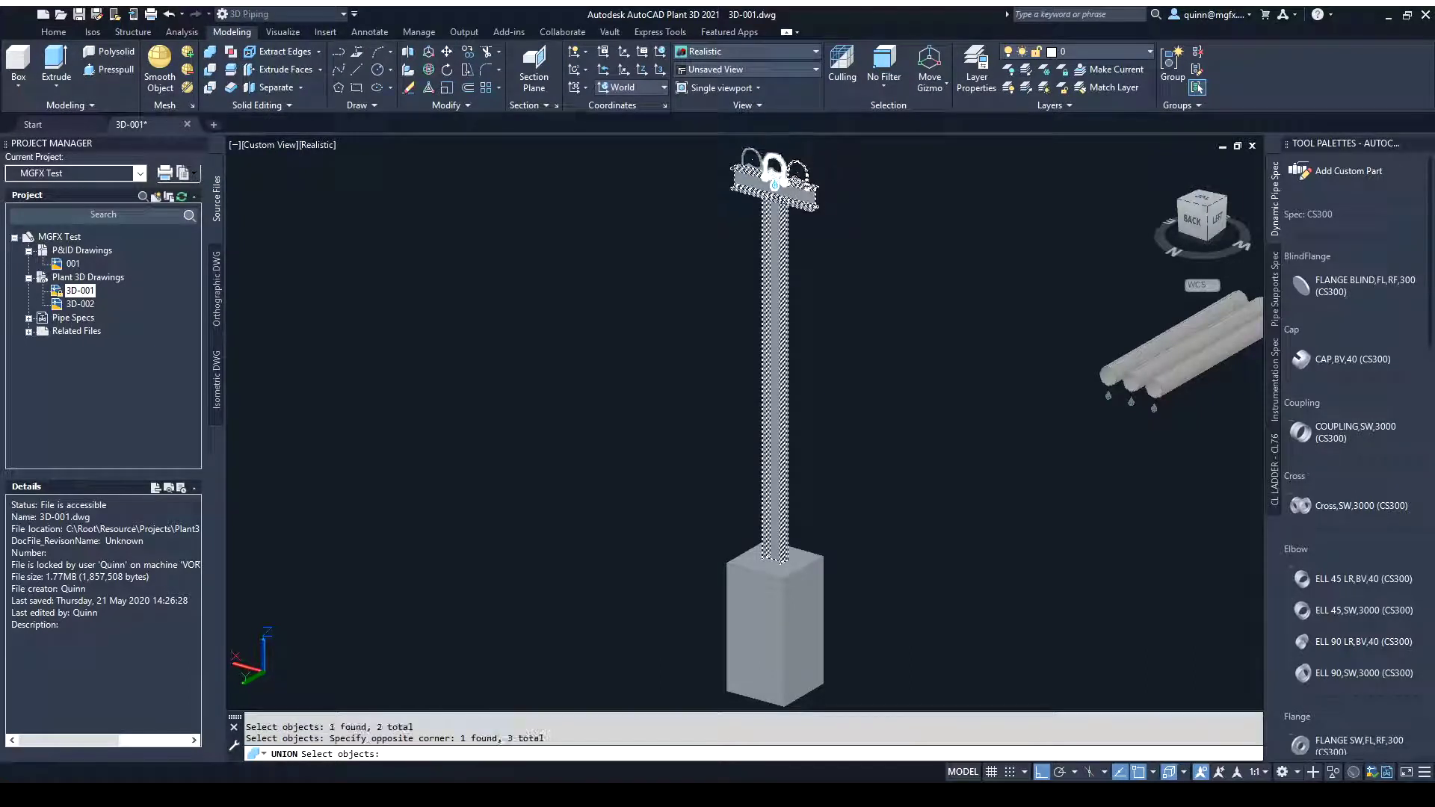
left_click(752, 153)
left_click(867, 680)
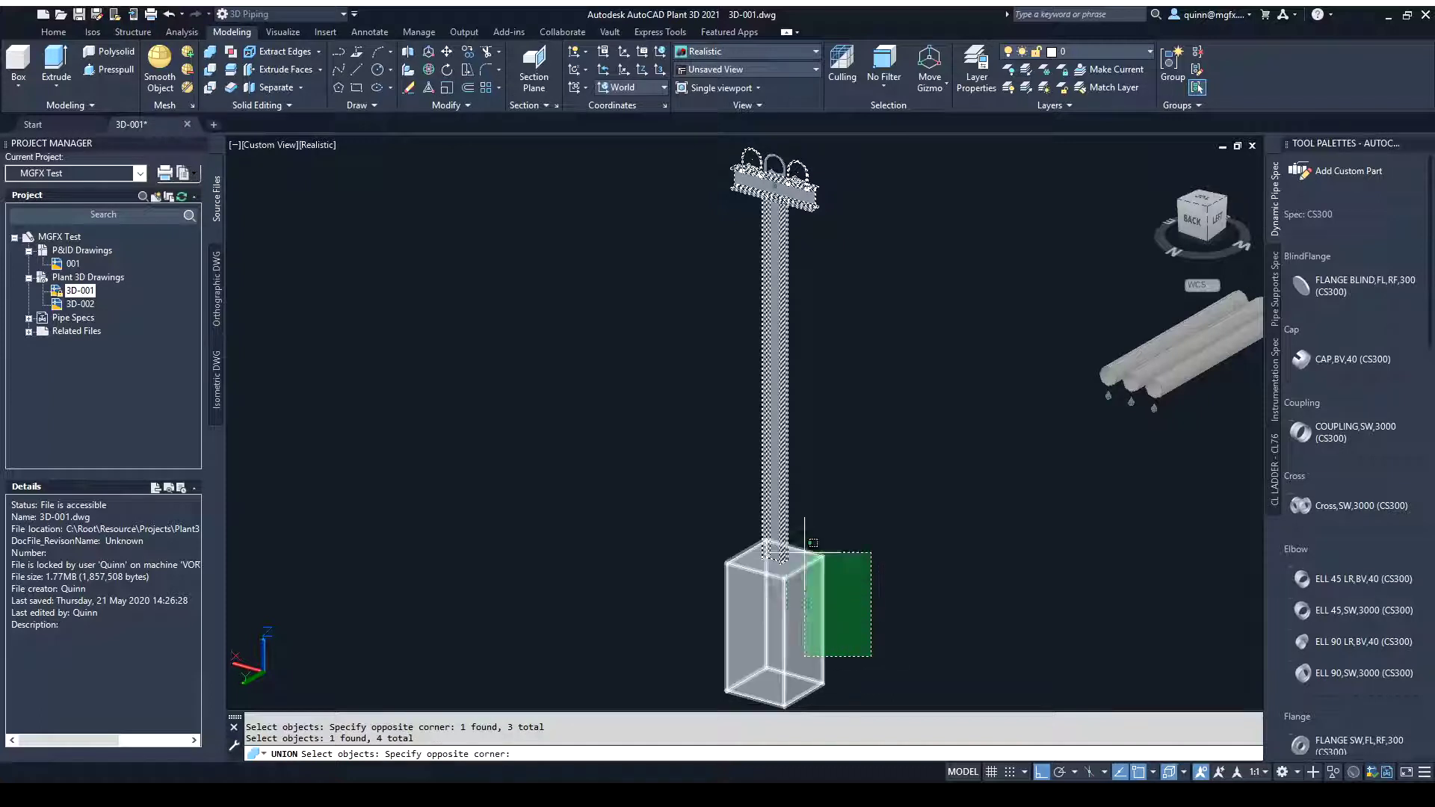
left_click(743, 467)
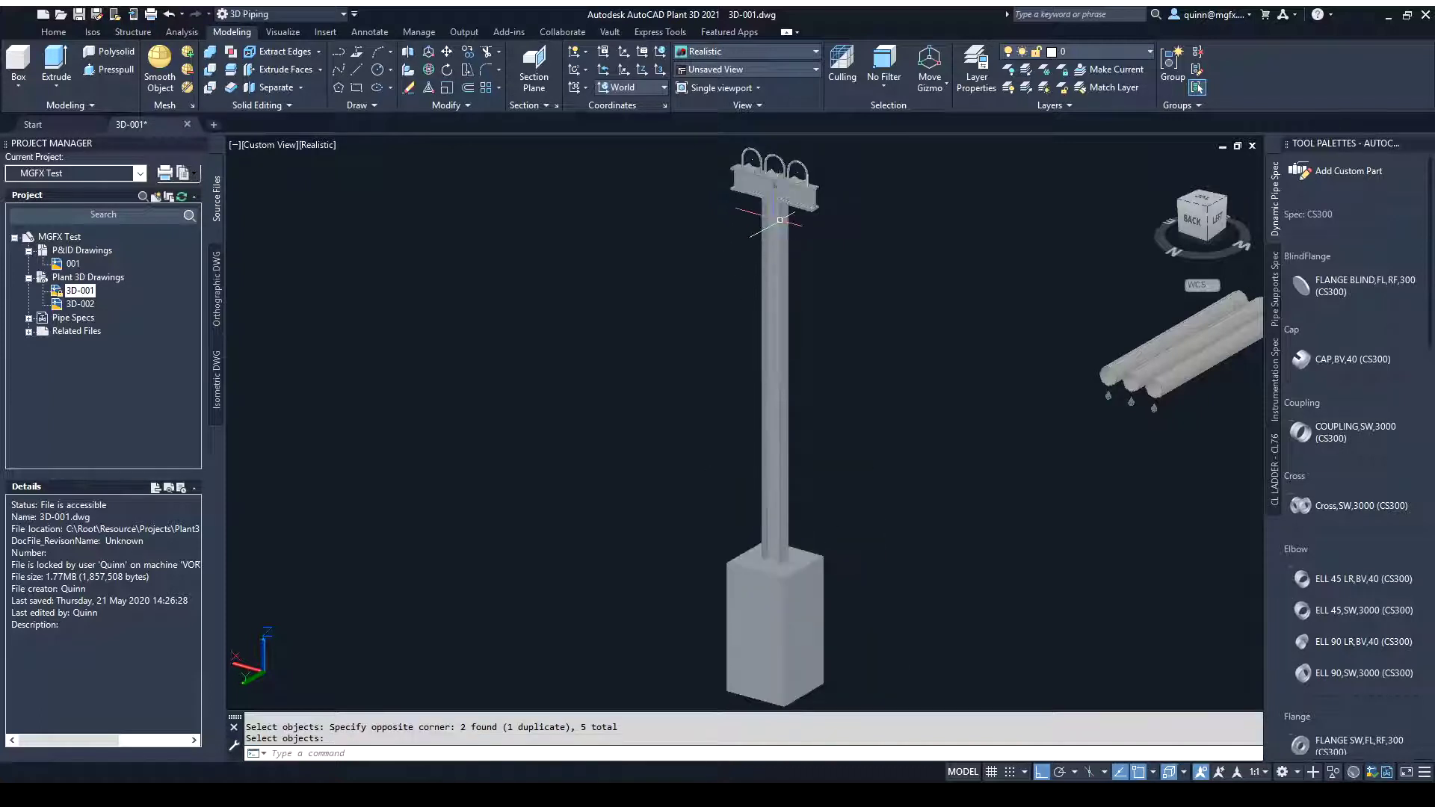
key("Return")
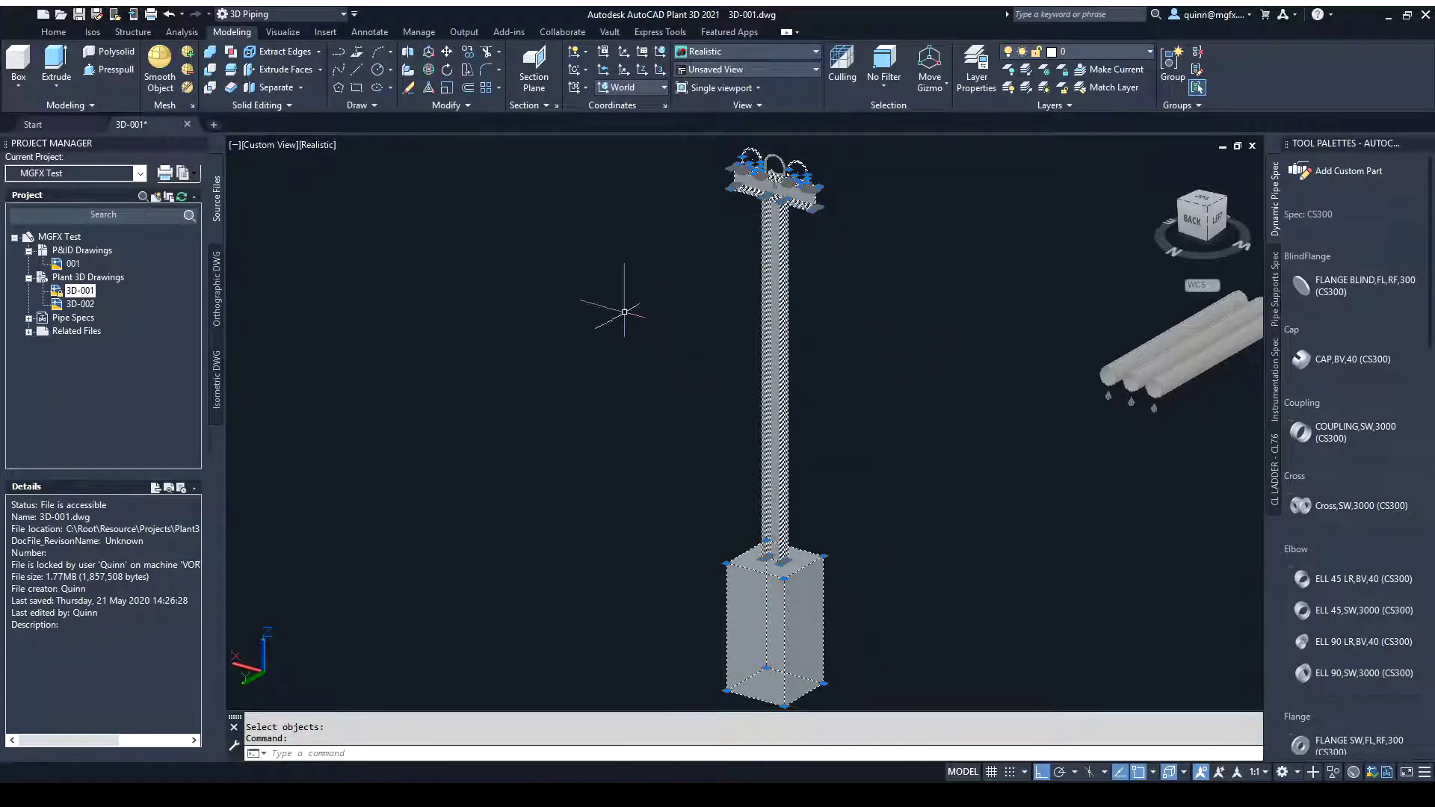
key("Escape")
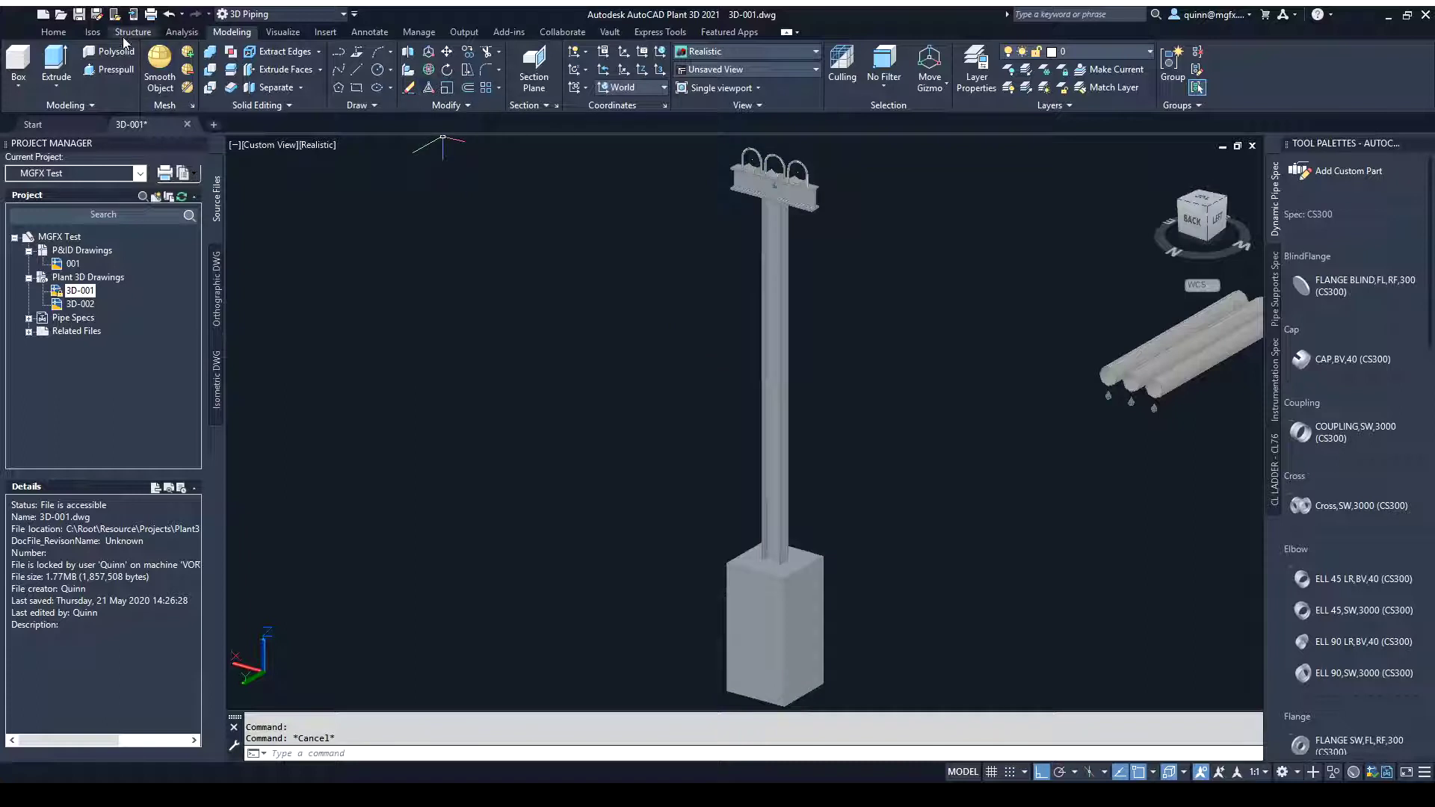
Attach the merged footing-column-beam solid to the pipe support with Pipe Supports > Attach
left_click(53, 32)
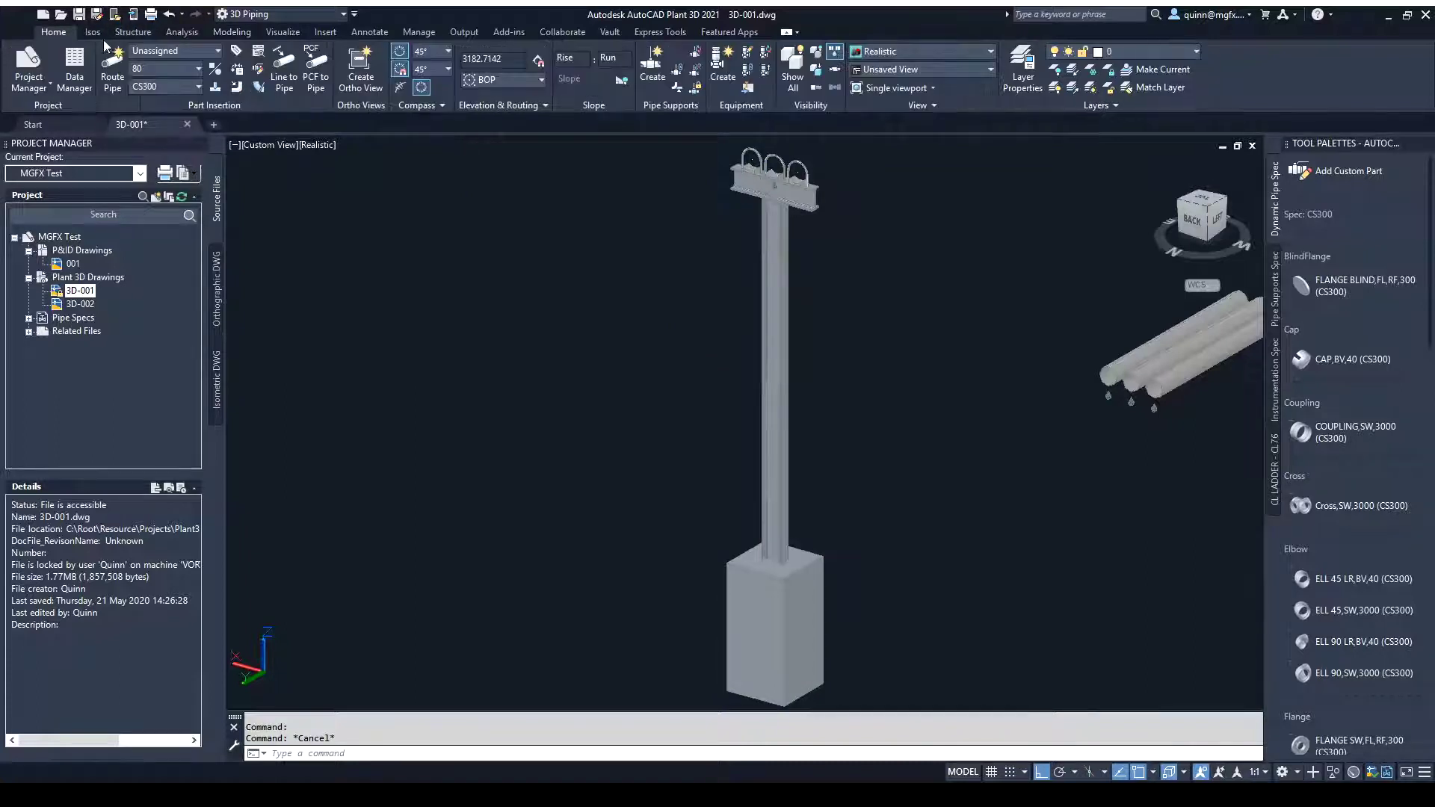
left_click(680, 75)
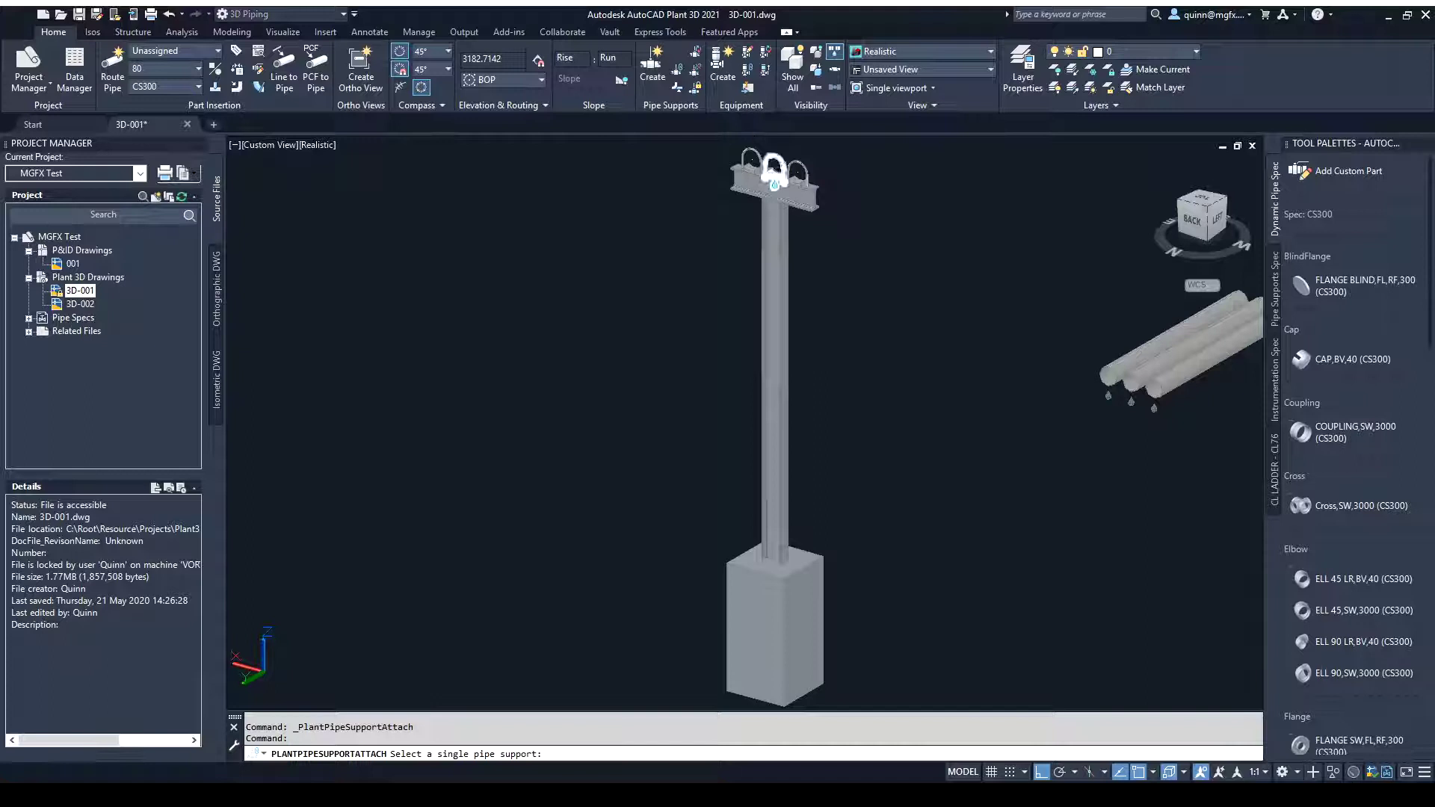
left_click(775, 172)
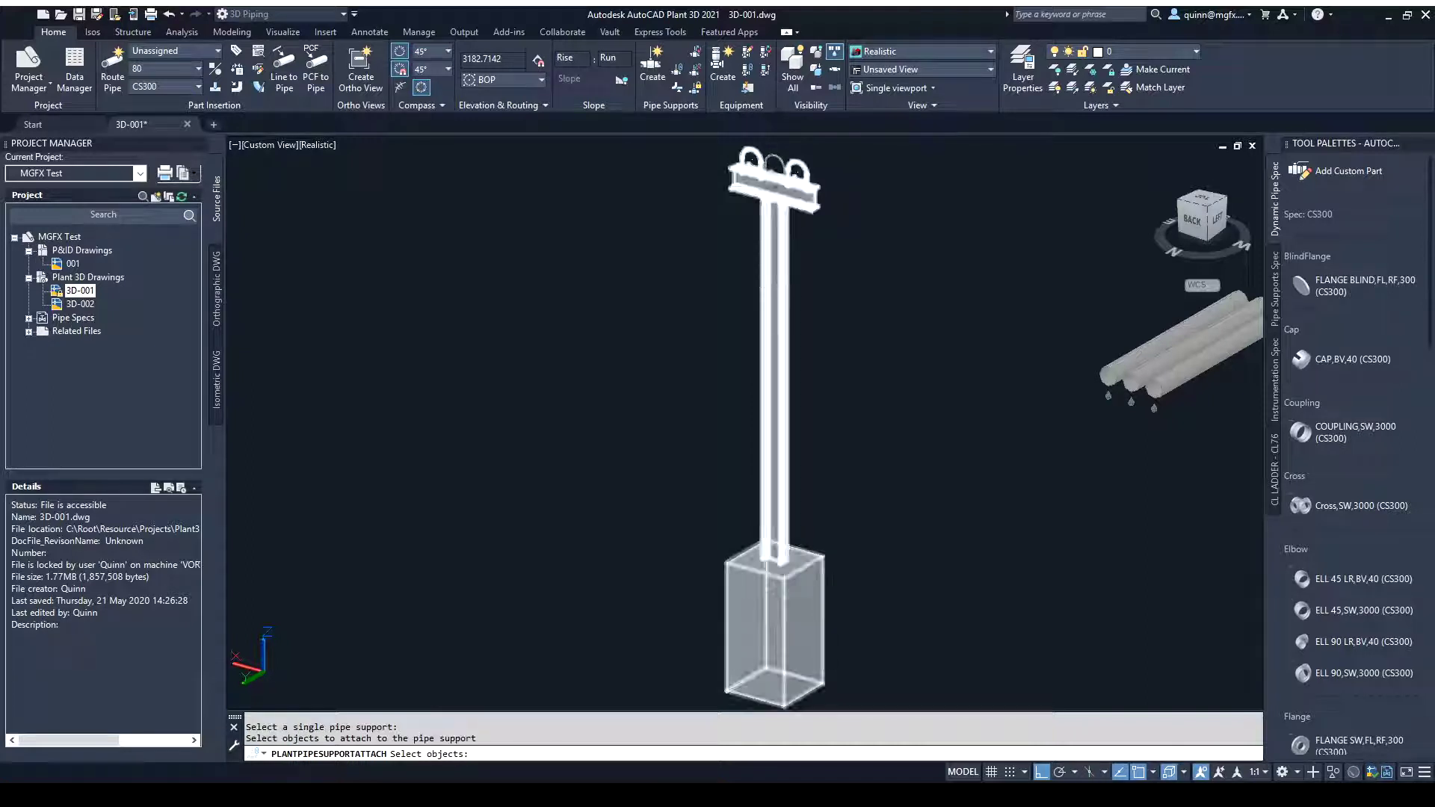
left_click(778, 310)
key("Return")
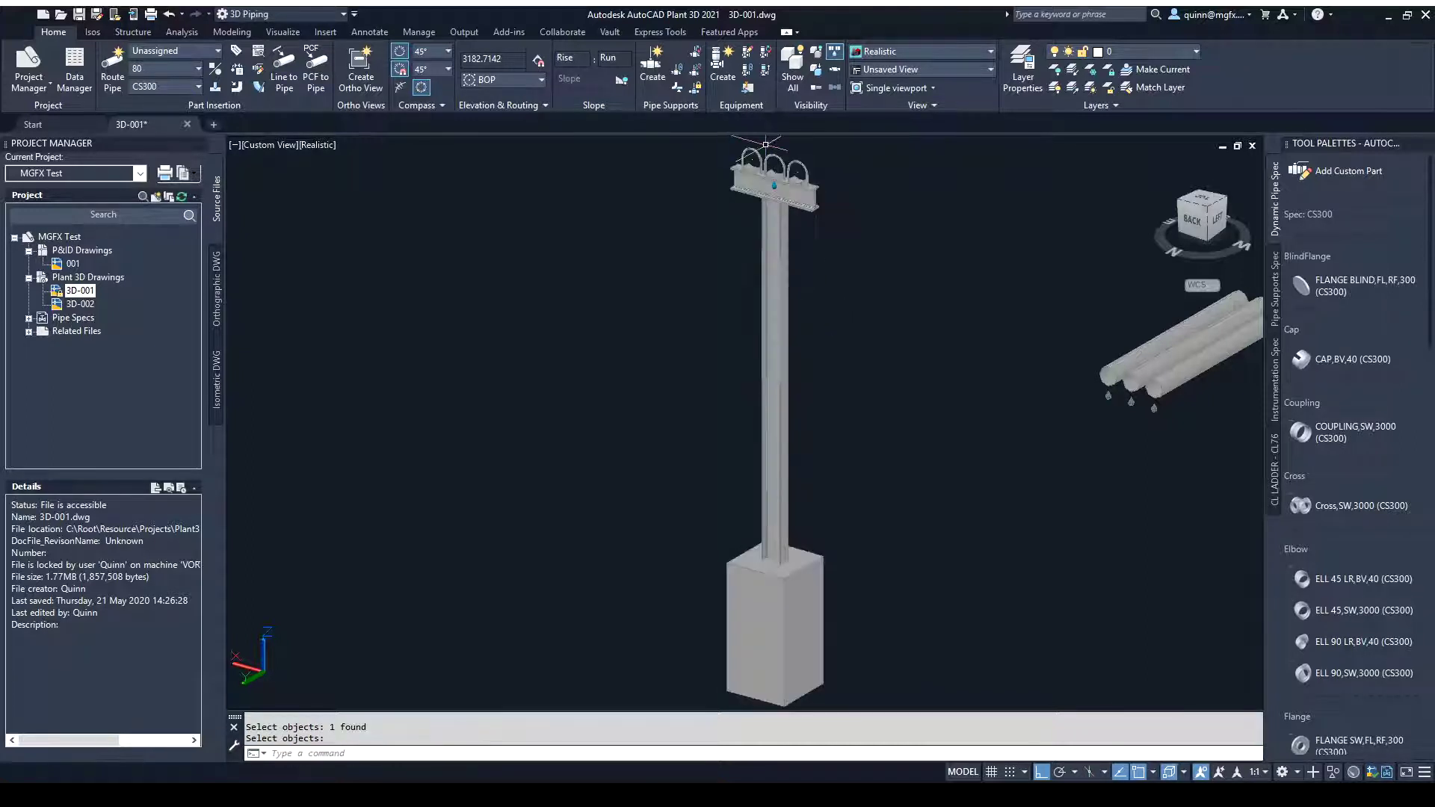
key("Return")
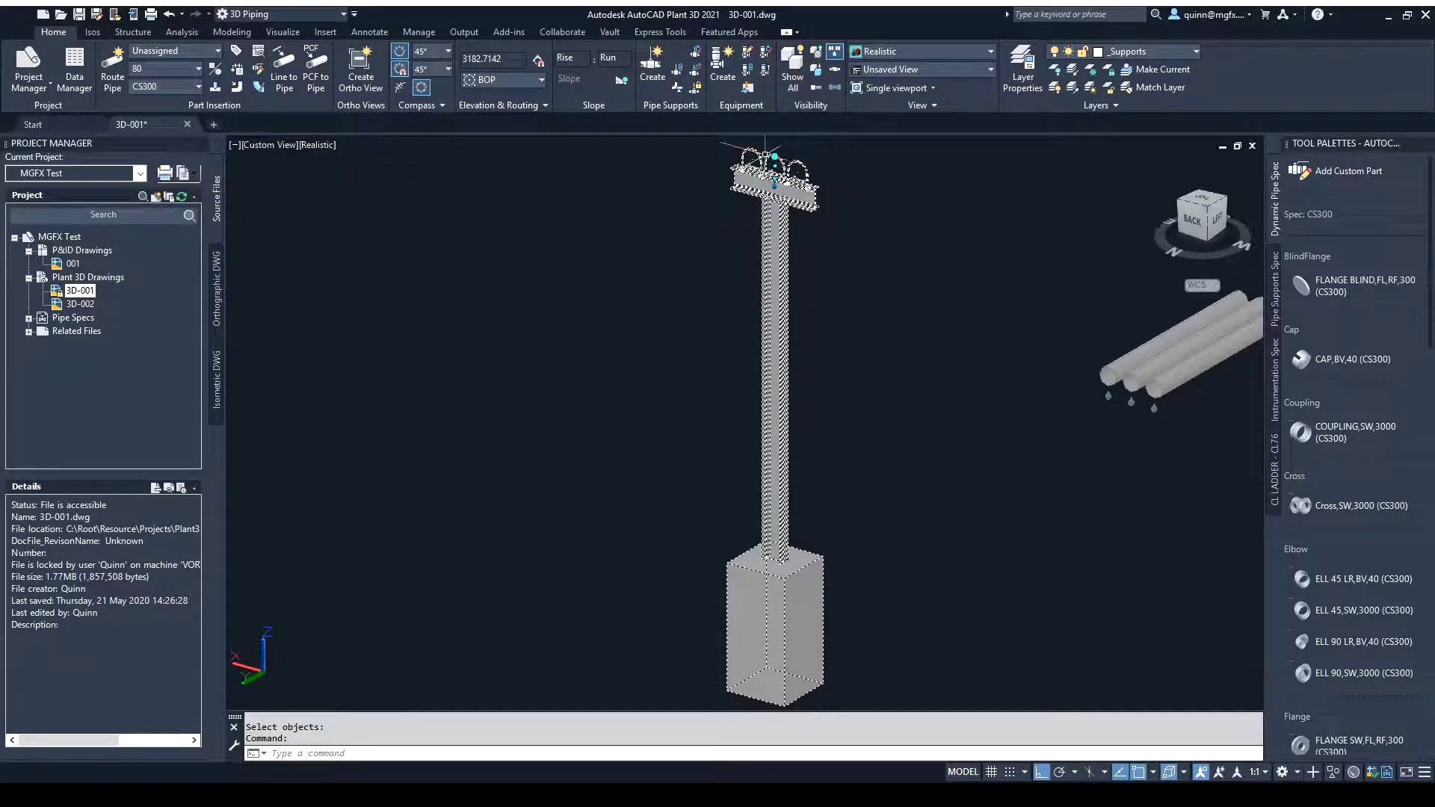
scroll(790, 159, "up", 8)
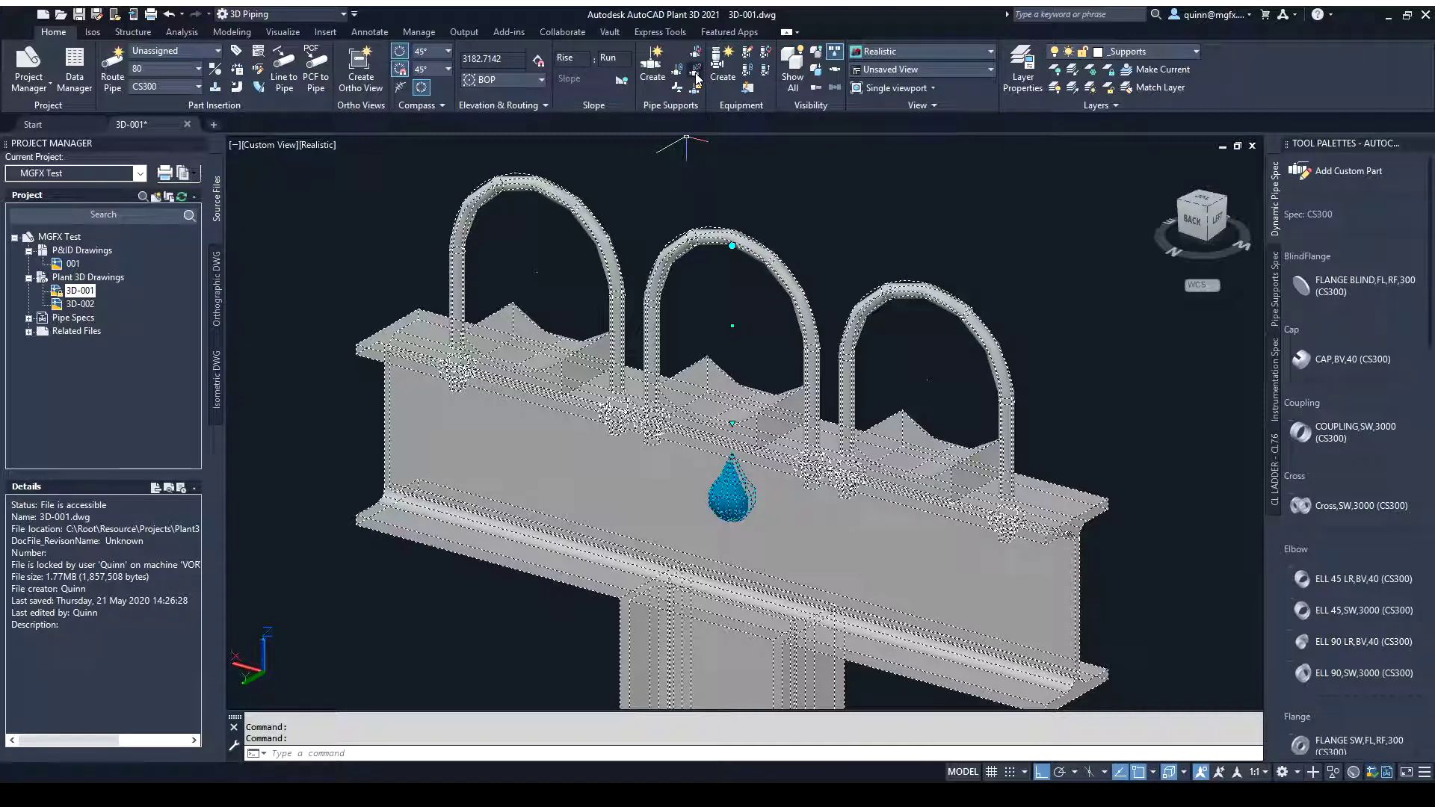
scroll(689, 299, "down", 8)
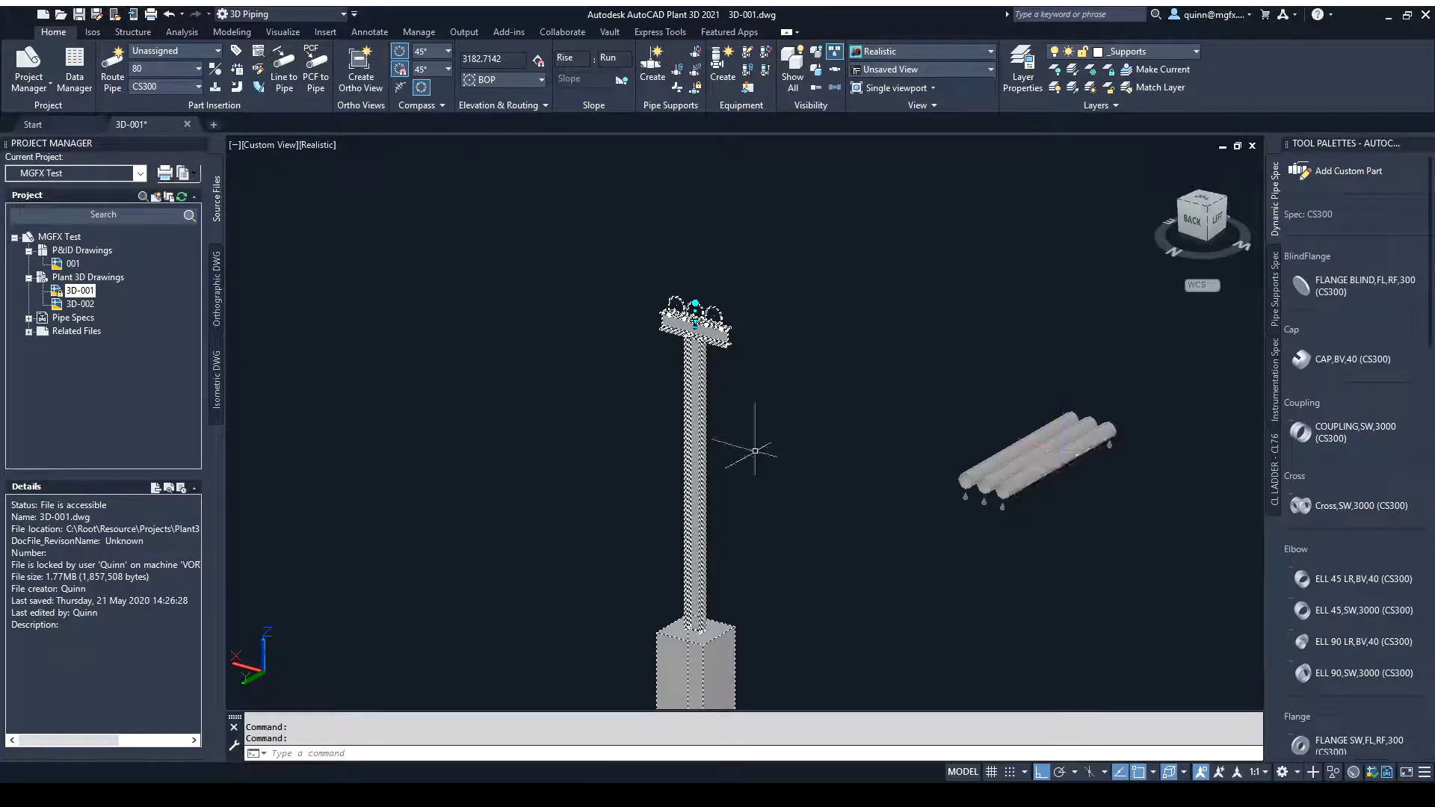
Reposition the support beneath the three pipes so its U-bolts wrap around them
scroll(687, 306, "up", 5)
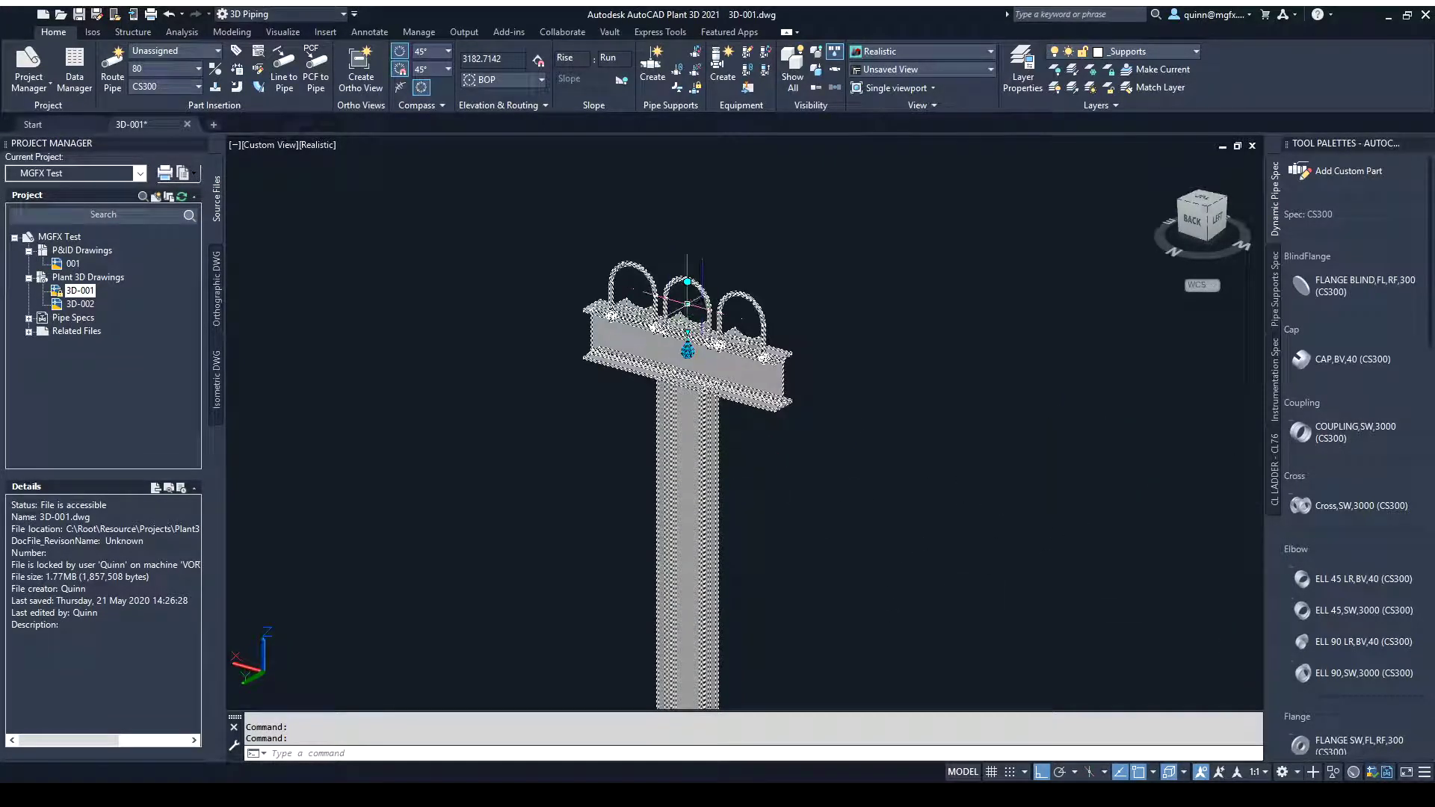
left_click(687, 348)
scroll(686, 349, "down", 5)
scroll(737, 318, "up", 5)
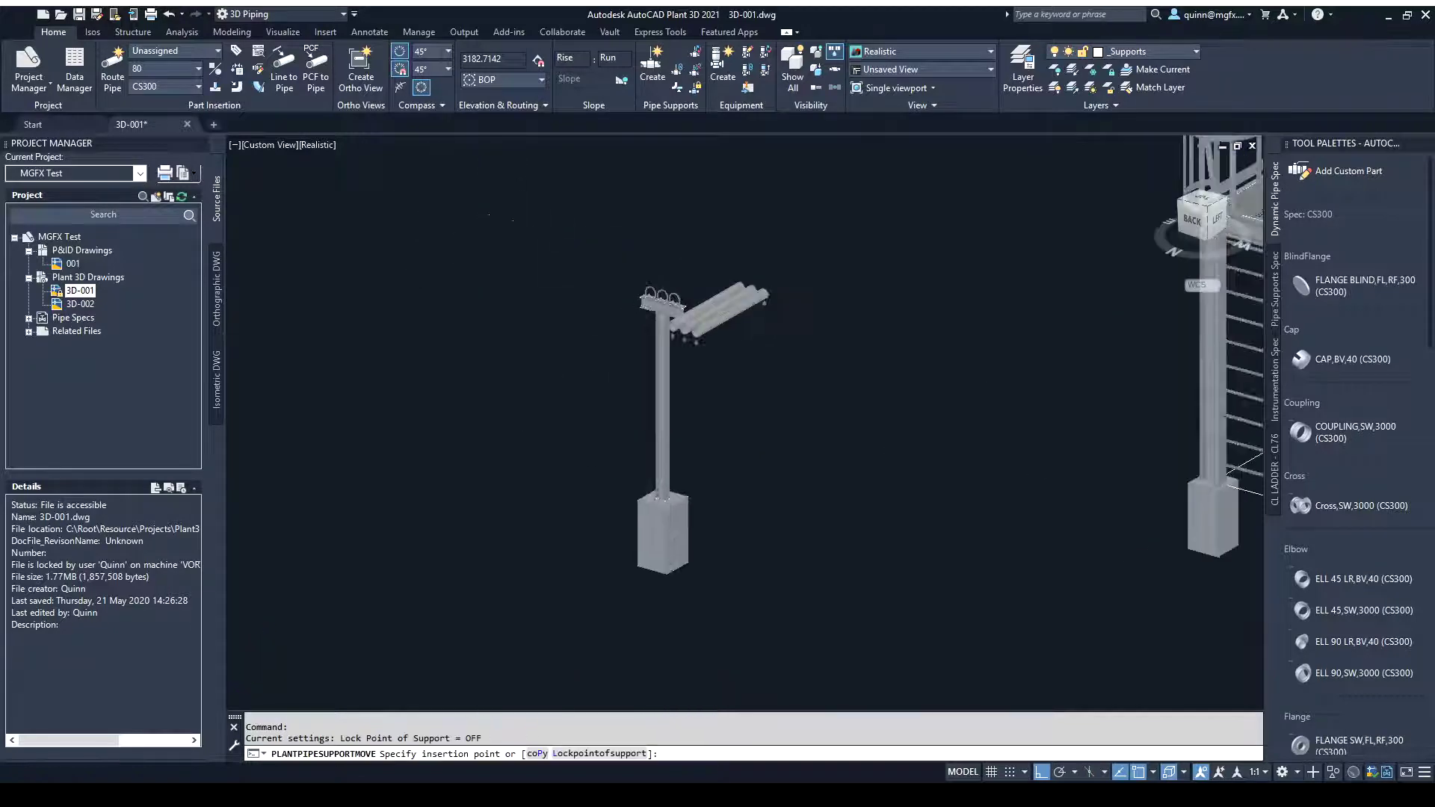
left_click(736, 317)
scroll(736, 318, "up", 3)
key("Return")
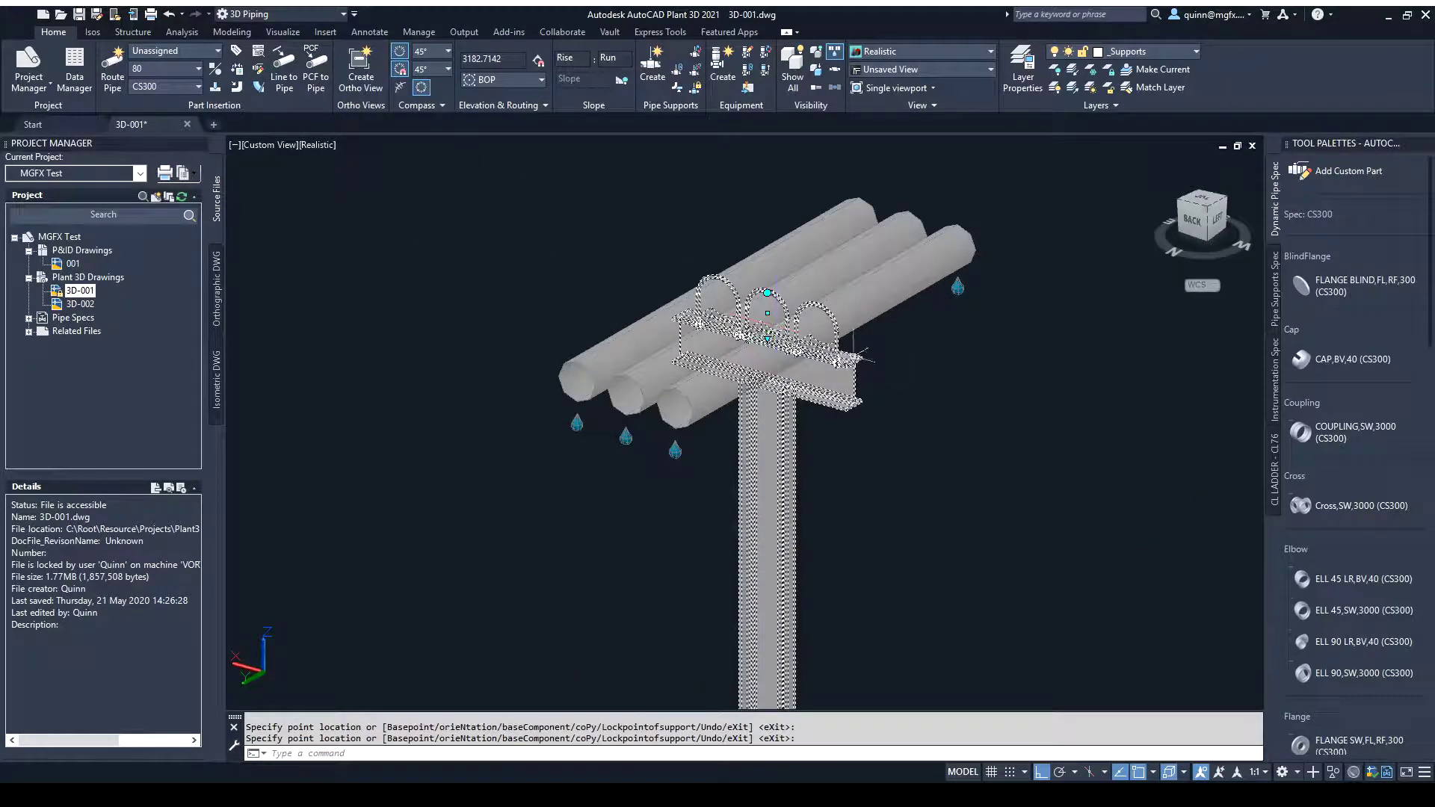
key("Escape")
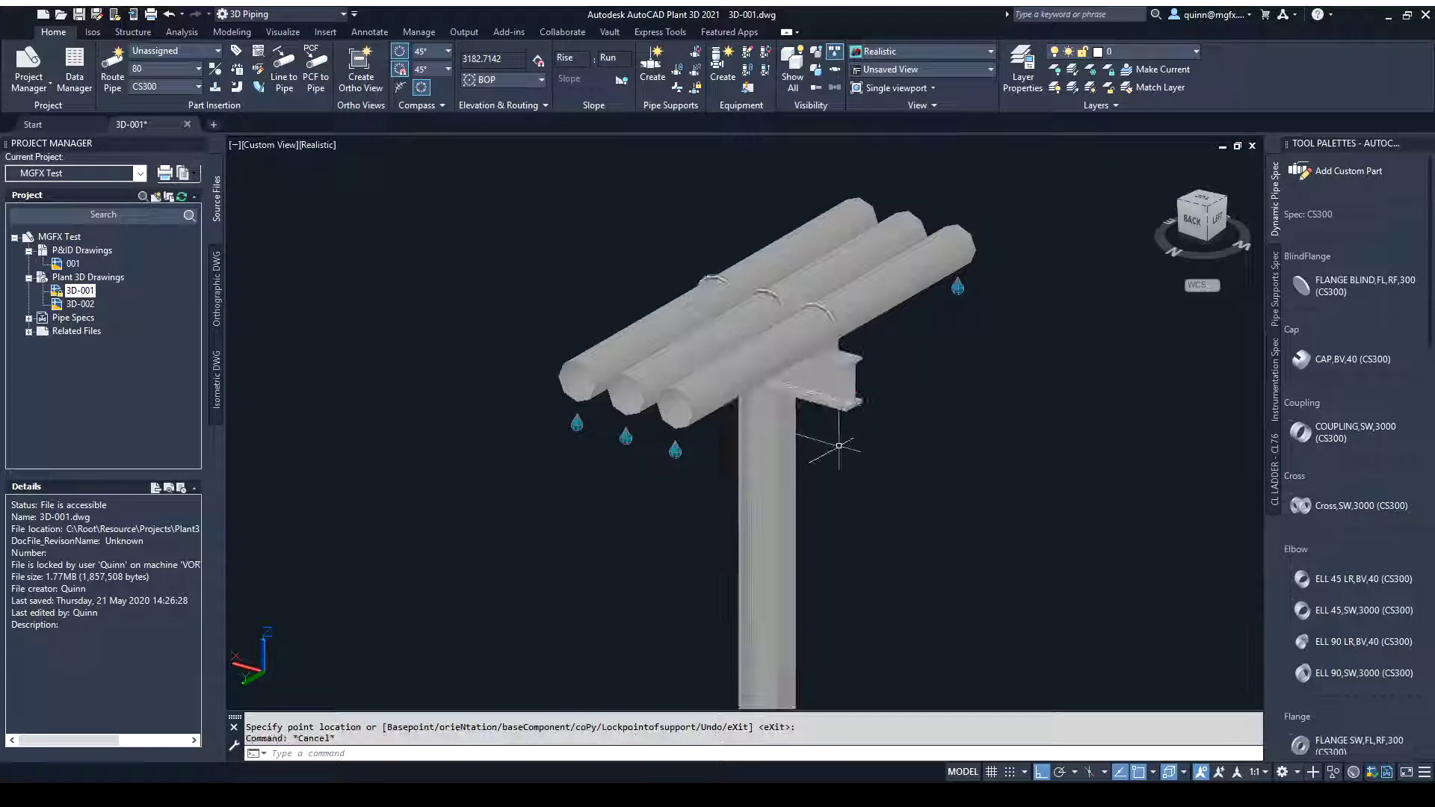
middle_click_drag(829, 448, 782, 522, "shift")
Extend the first two pipes by 5000 each toward the lower left
scroll(782, 522, "down", 5)
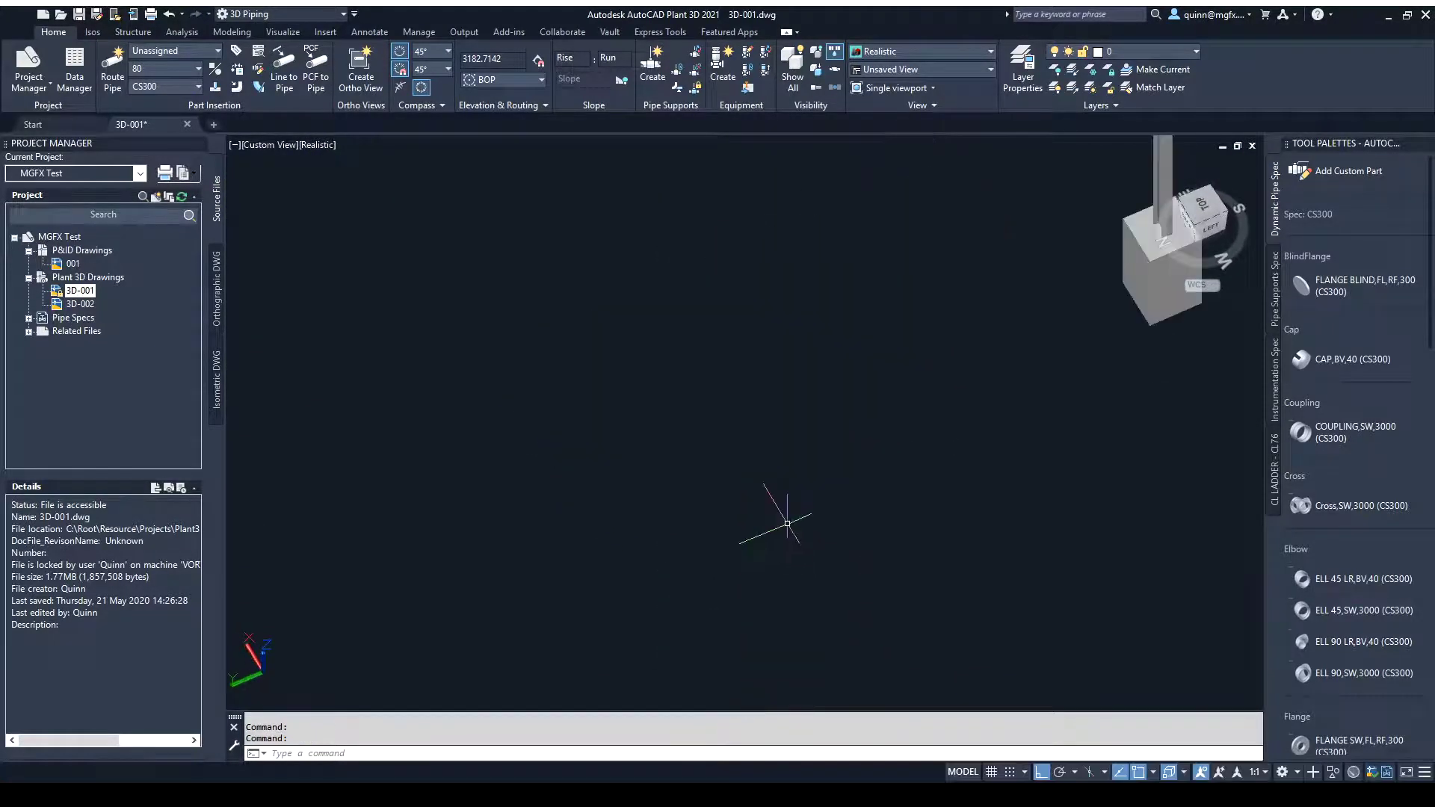
scroll(934, 314, "up", 5)
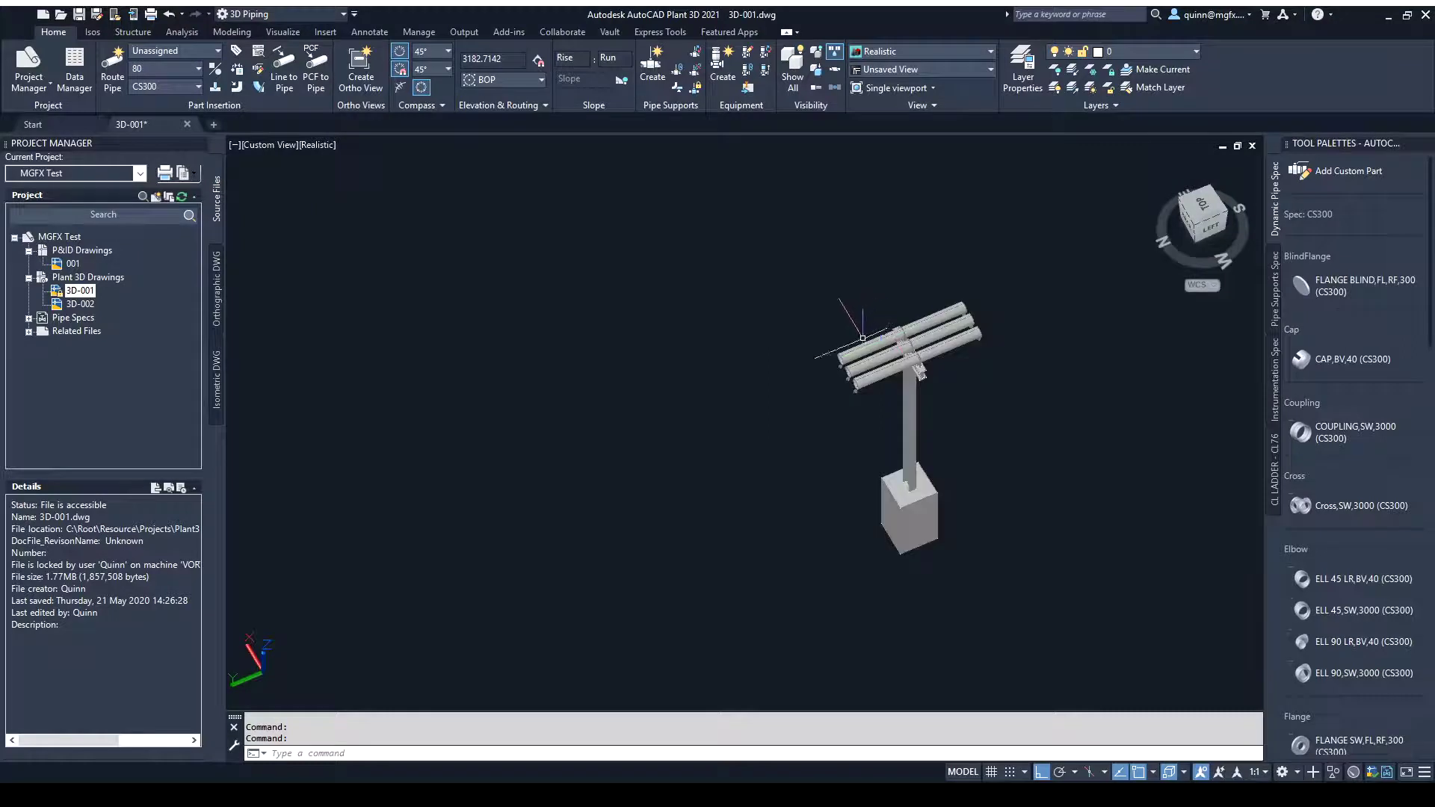
left_click(839, 361)
left_click(839, 361)
left_click(840, 360)
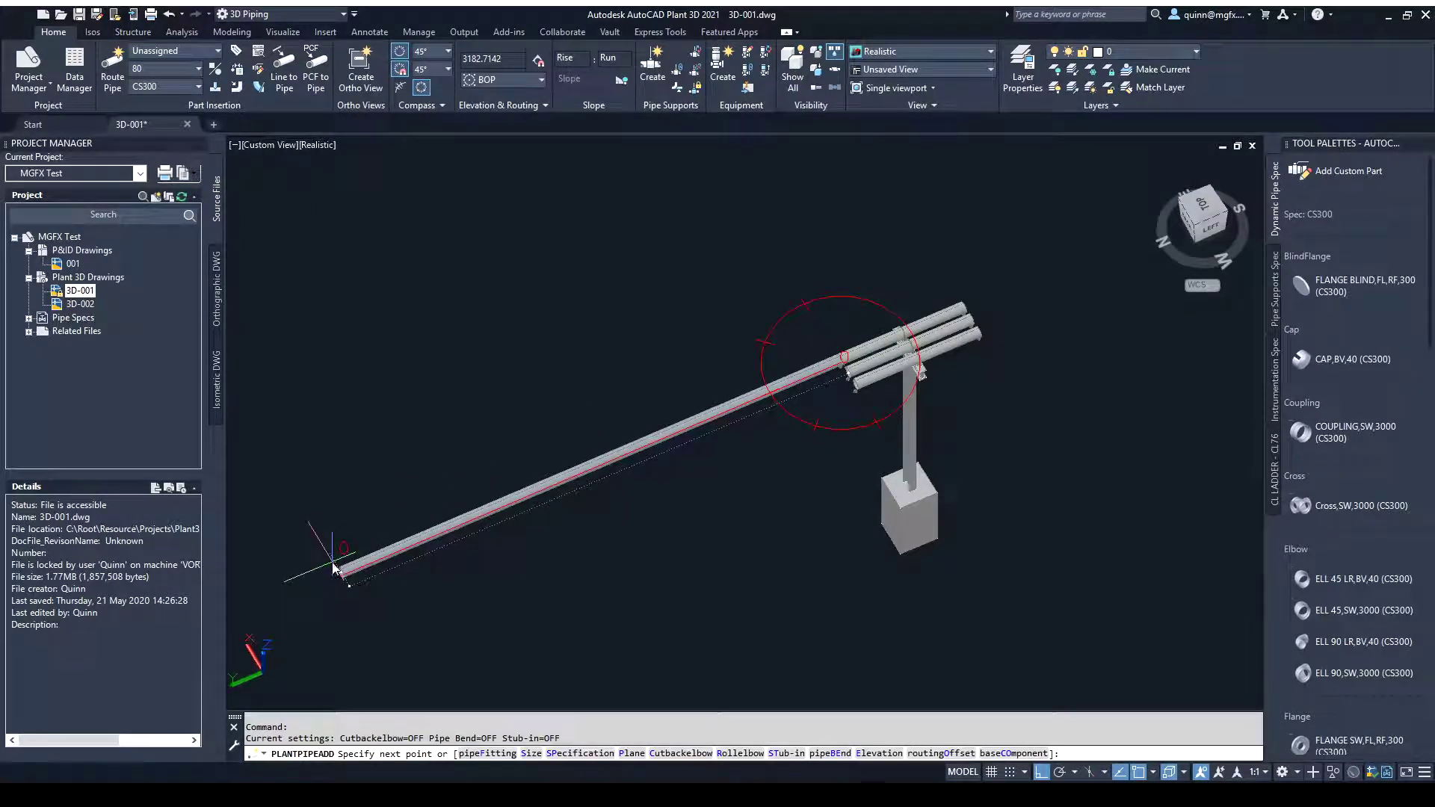
type("5000")
key("Return")
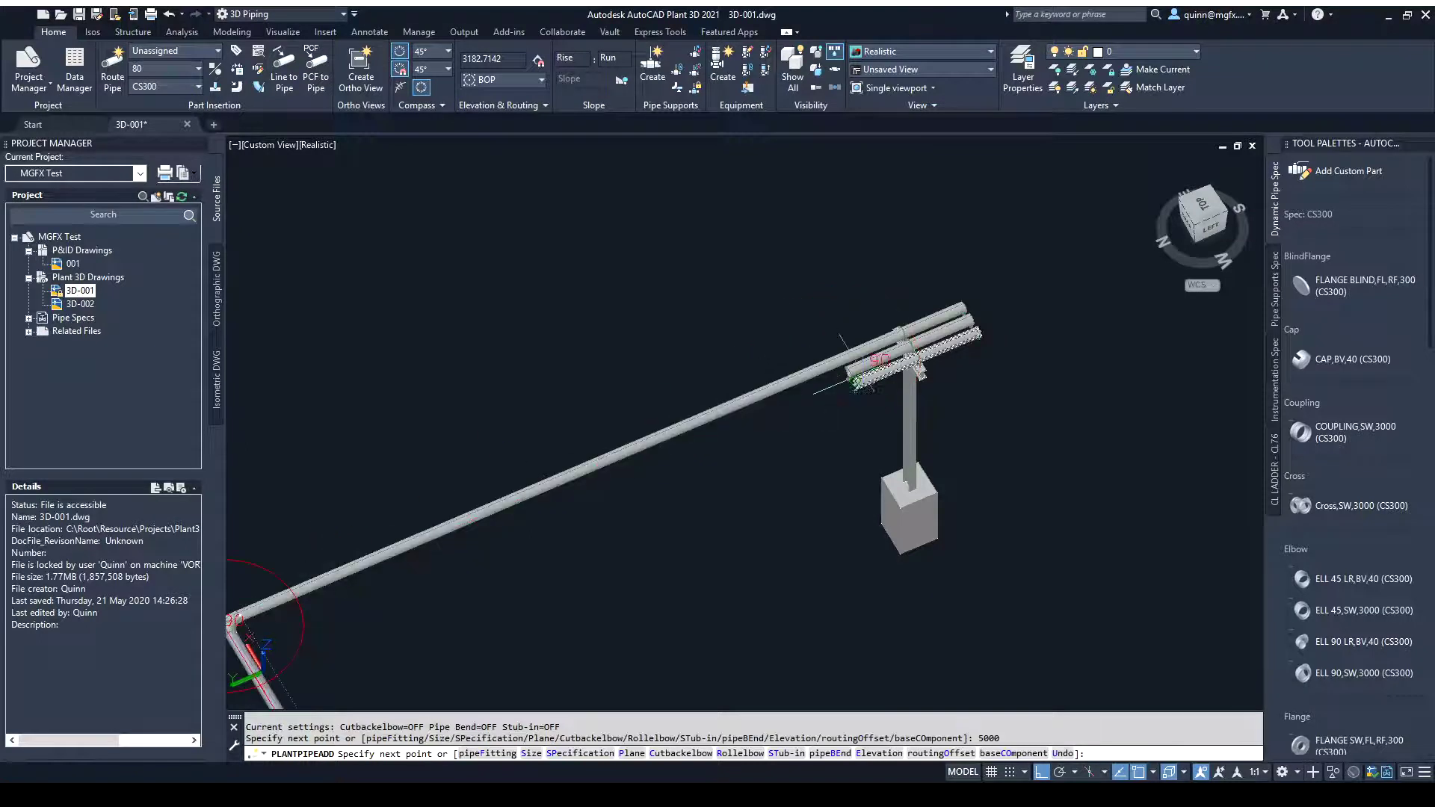
key("Escape")
left_click(850, 365)
left_click(850, 367)
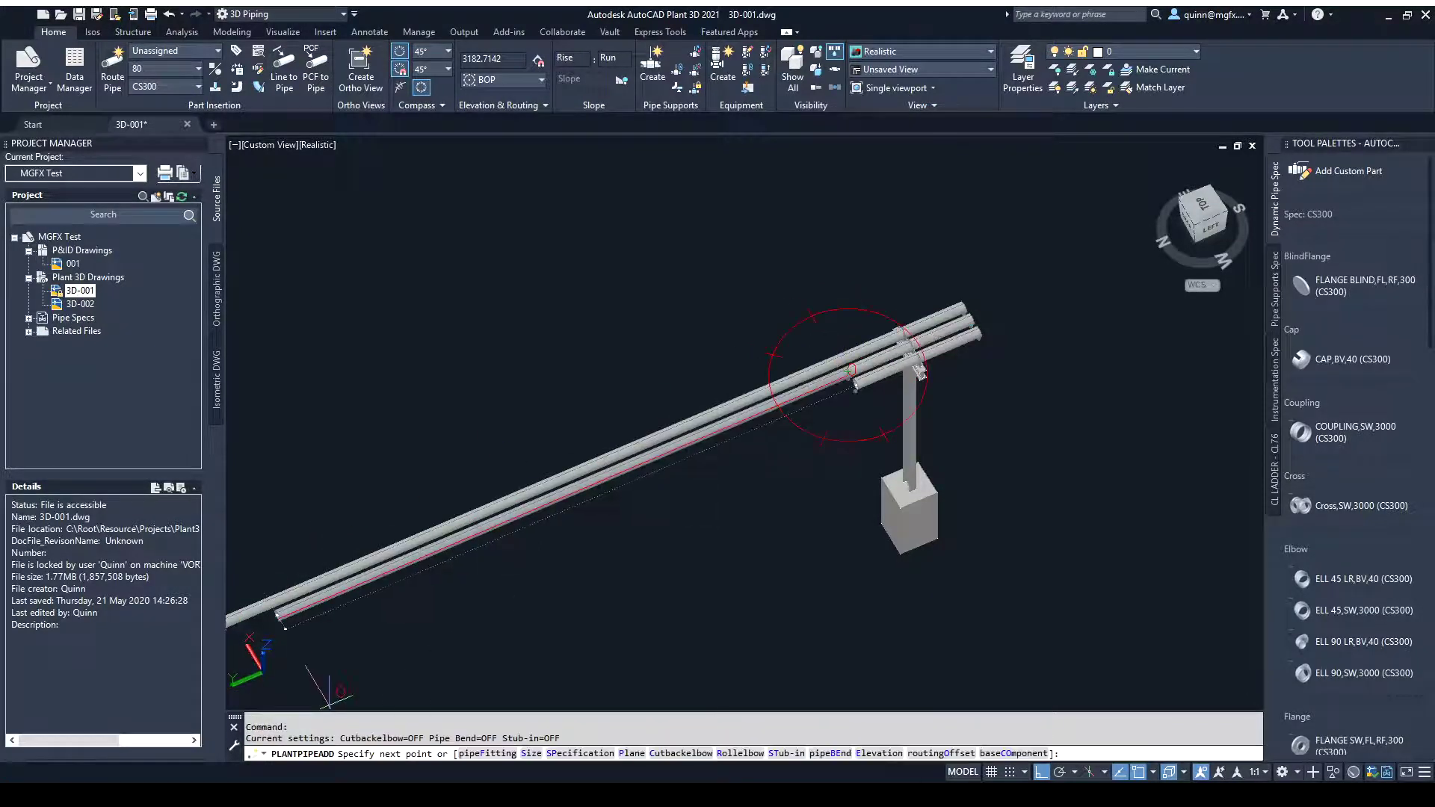
type("5000")
key("Return")
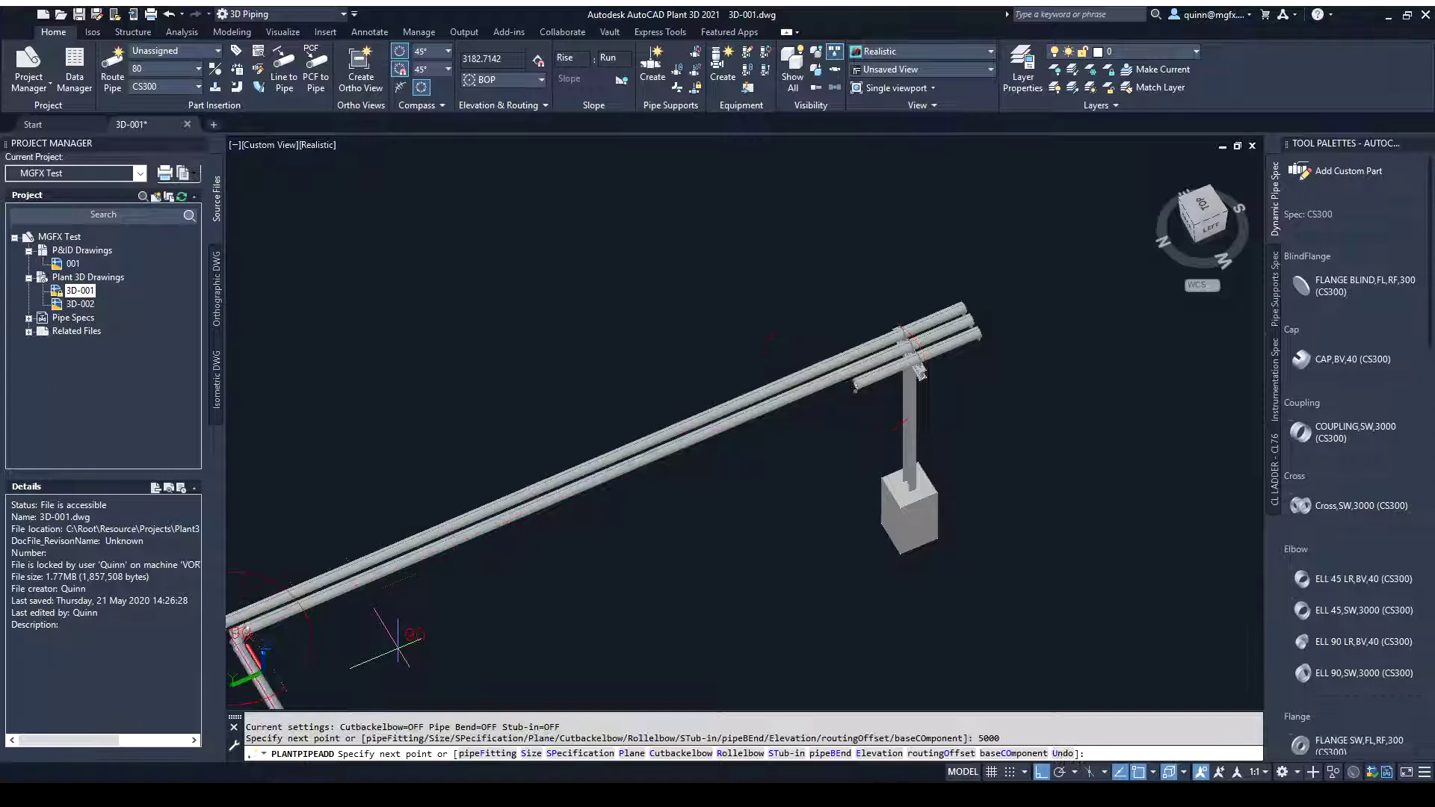
key("Escape")
Extend the third, shorter pipe toward the lower left past the support
left_click(860, 377)
left_click(855, 385)
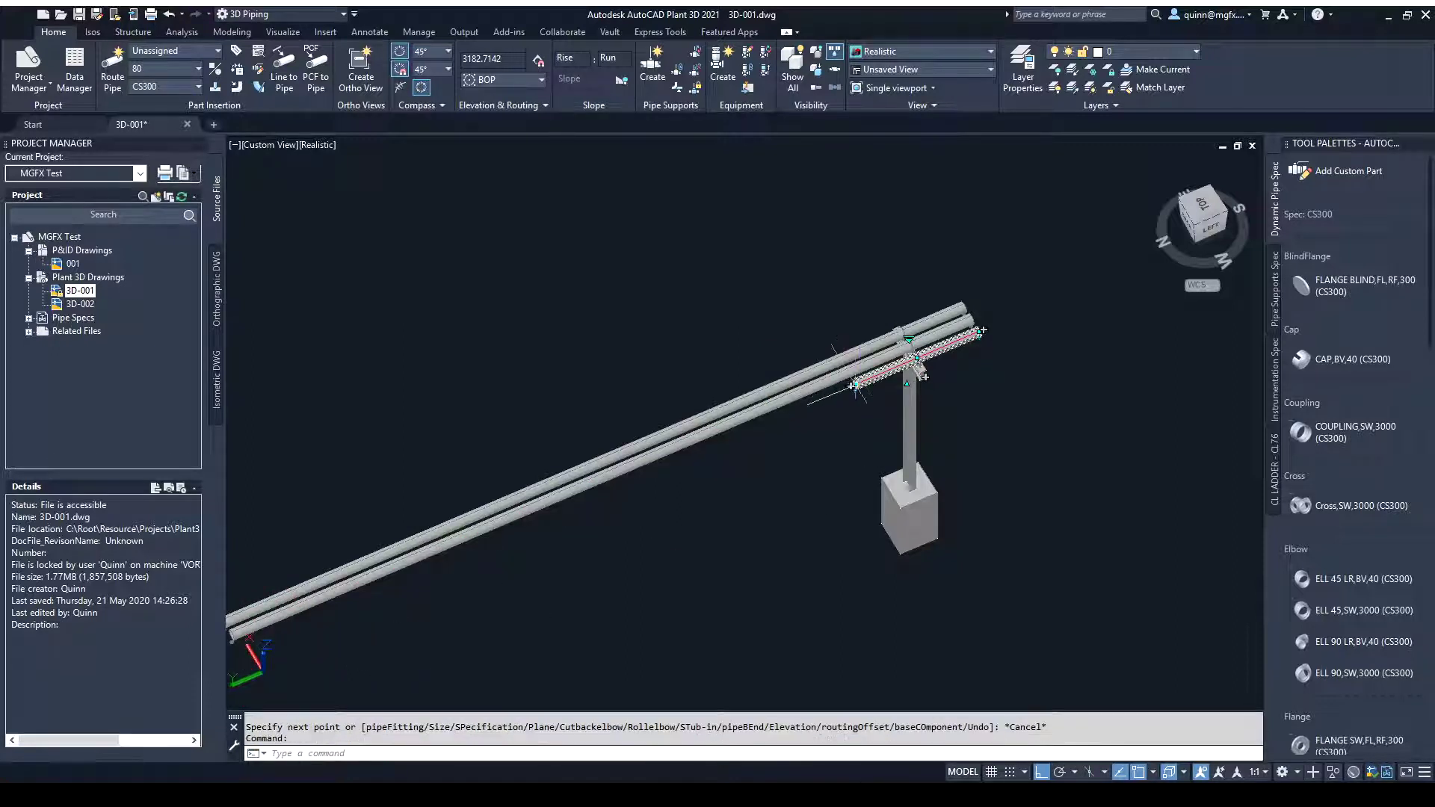
key("Escape")
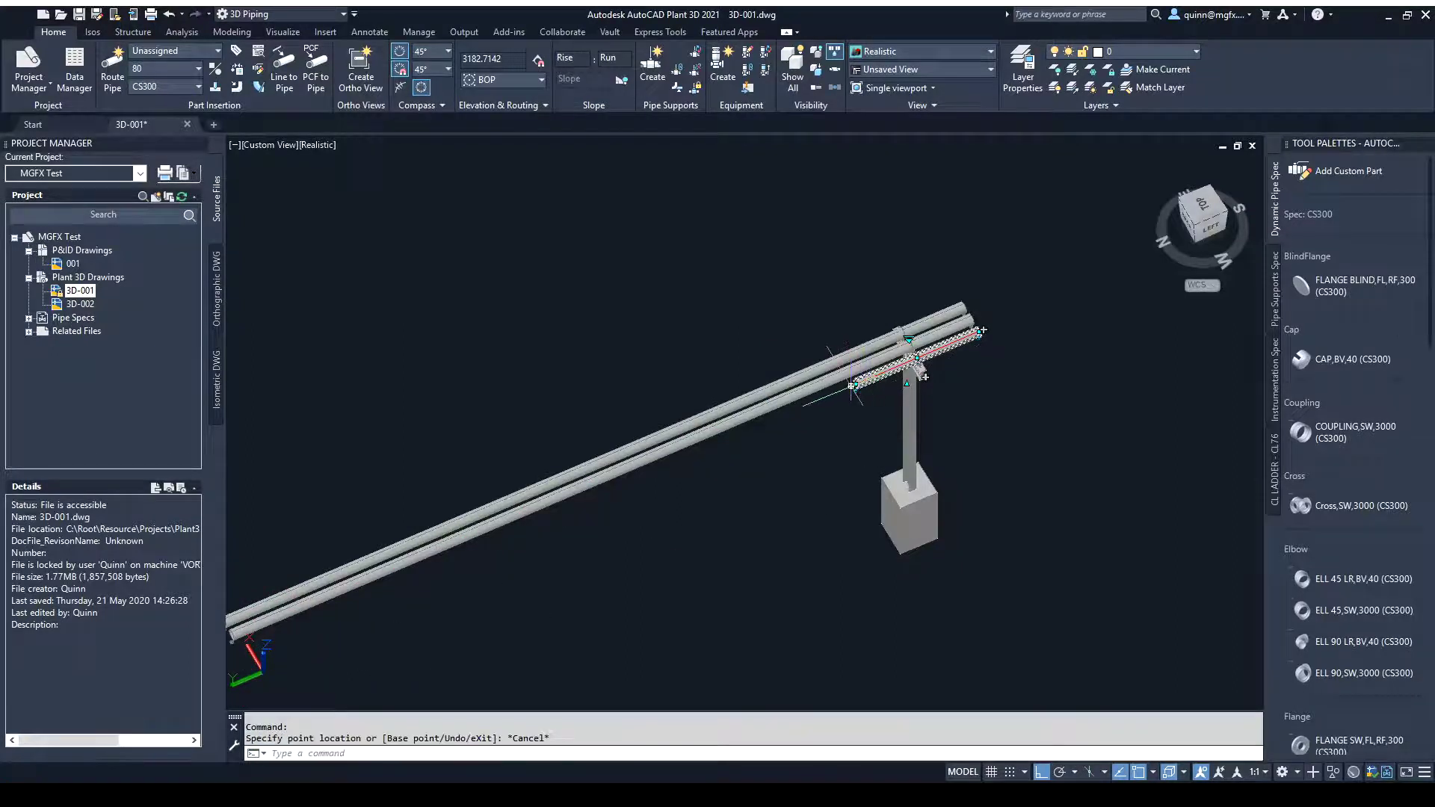
left_click(852, 385)
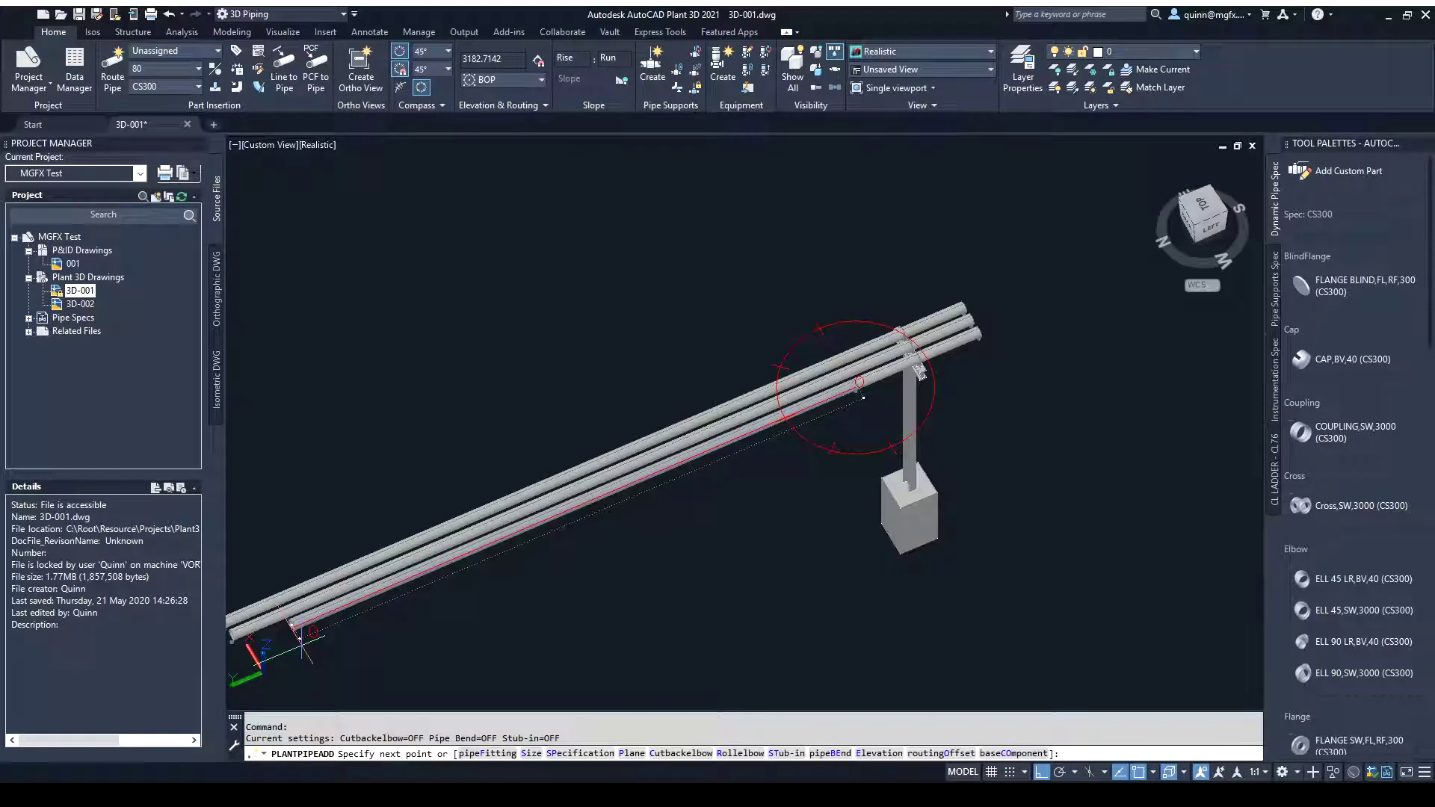
key("Escape")
left_click(908, 449)
middle_click_drag(772, 545, 915, 461)
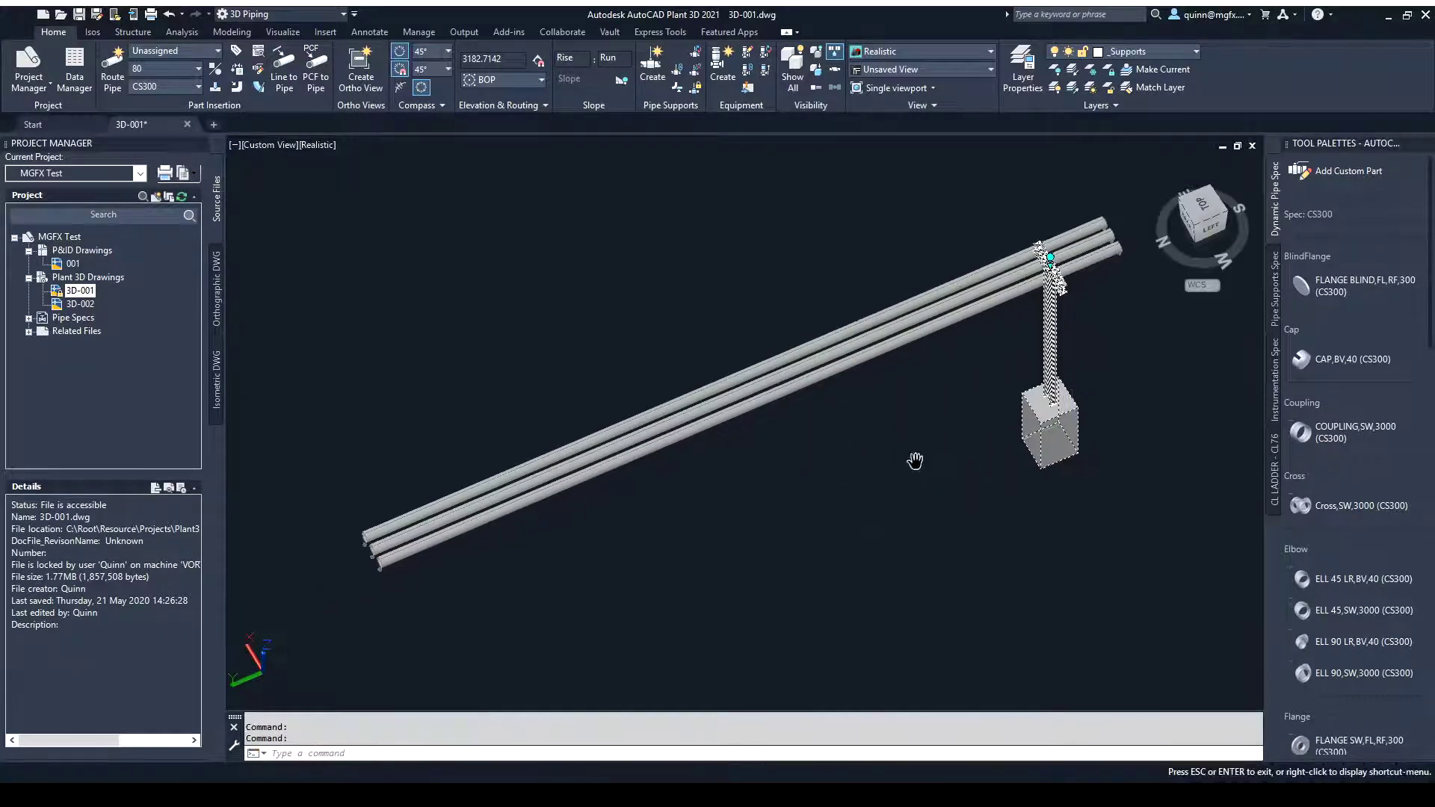
Rectangular-array the support into 1 column of 3 rows spaced 1000 apart
left_click(208, 30)
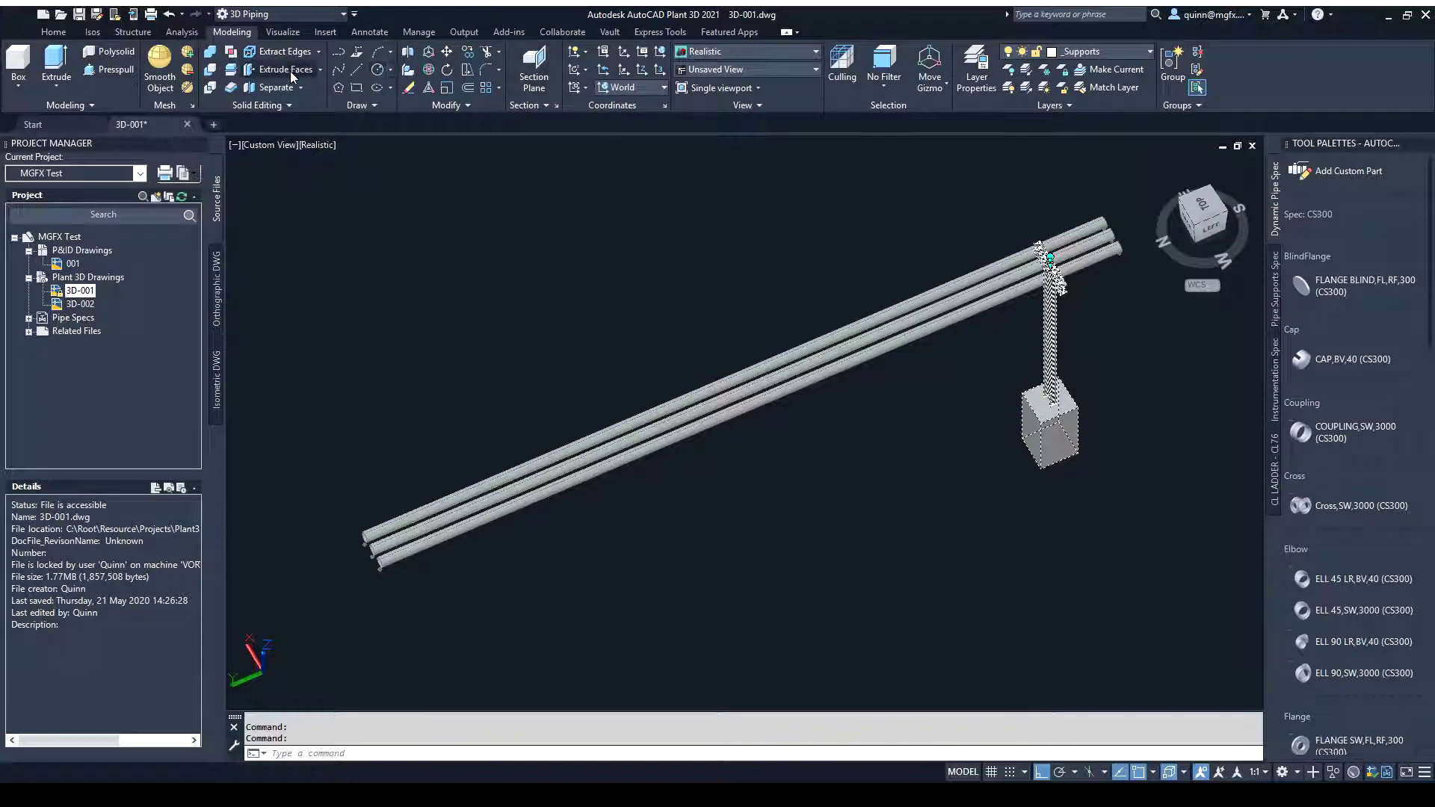
left_click(486, 86)
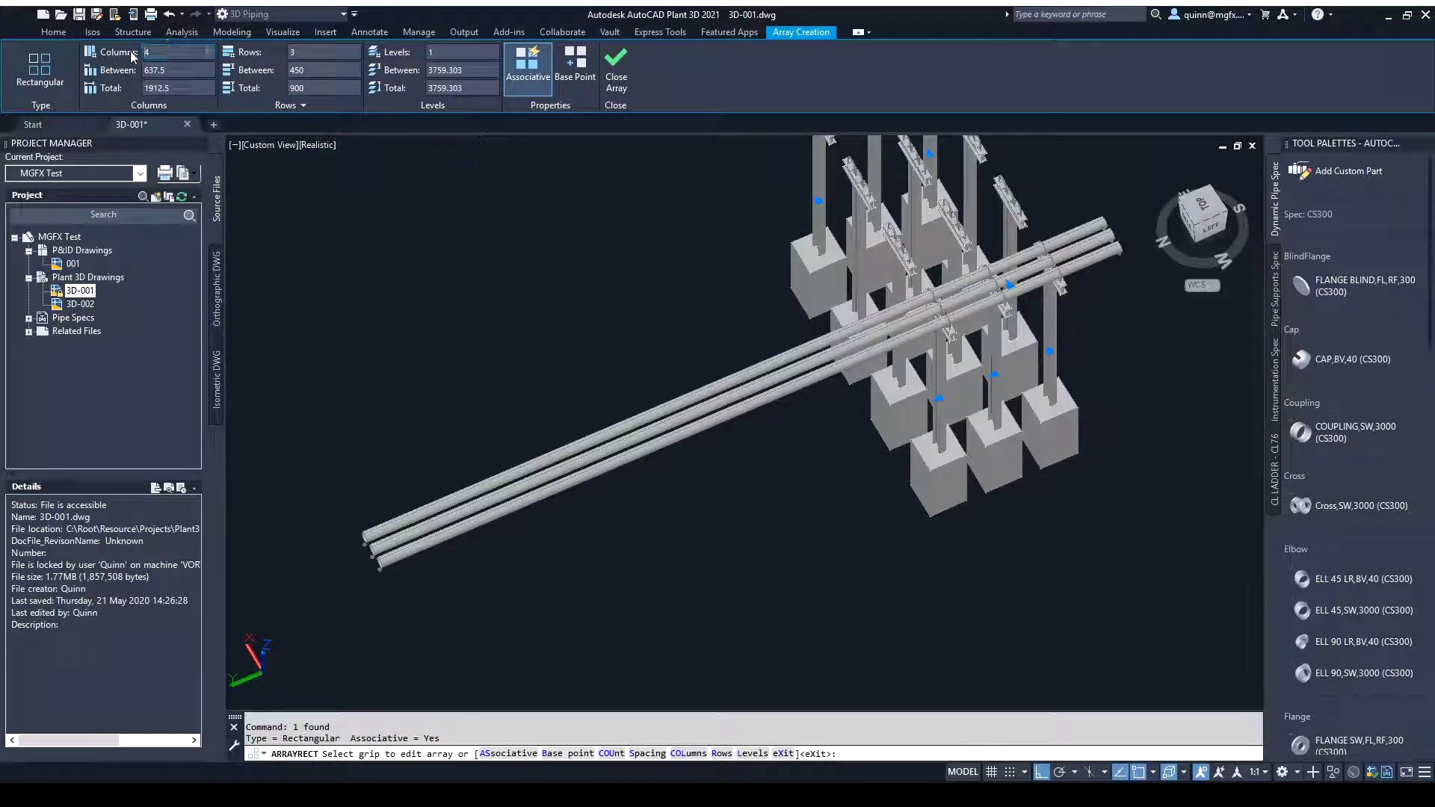
double_click(154, 53)
type("1")
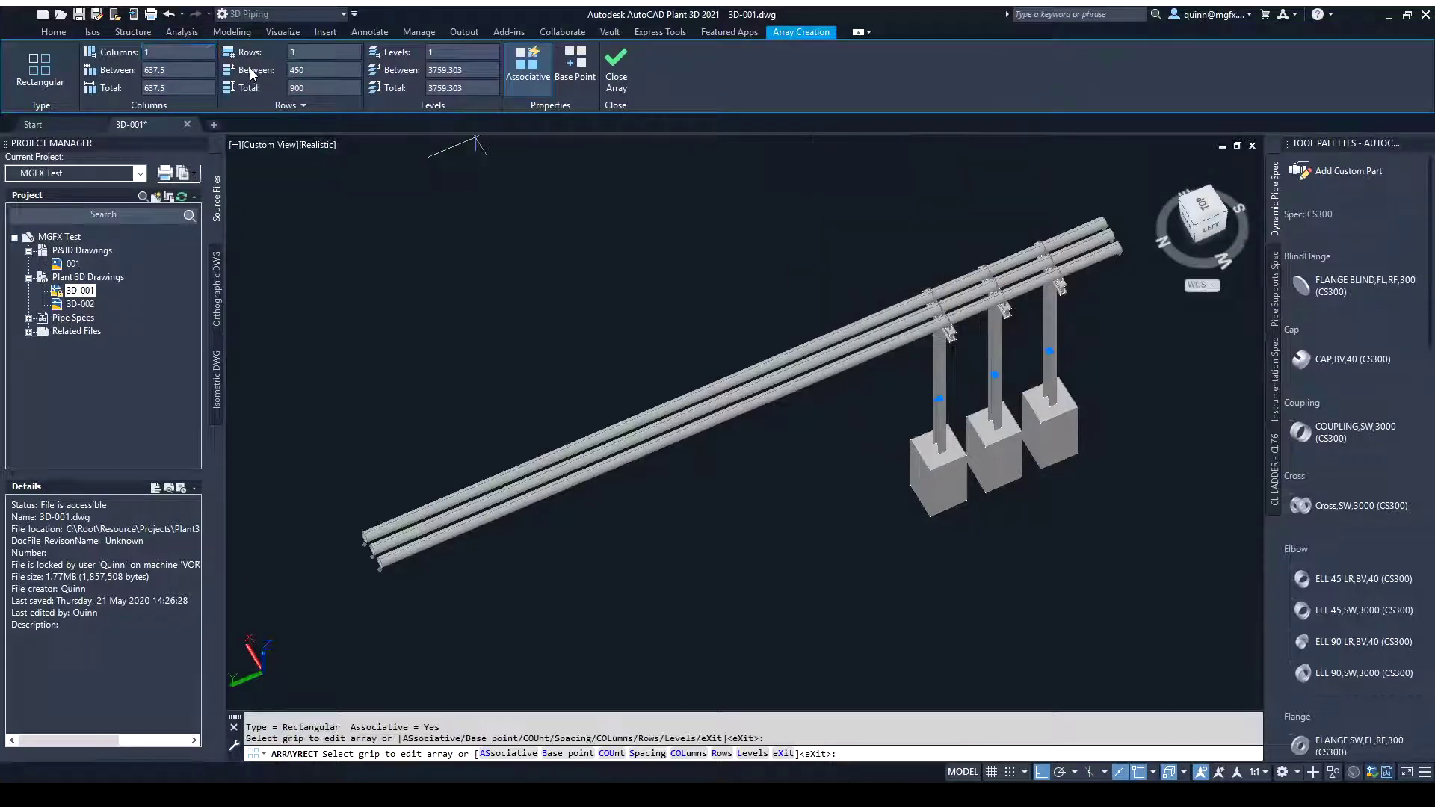
double_click(290, 71)
type("1000")
left_click(626, 87)
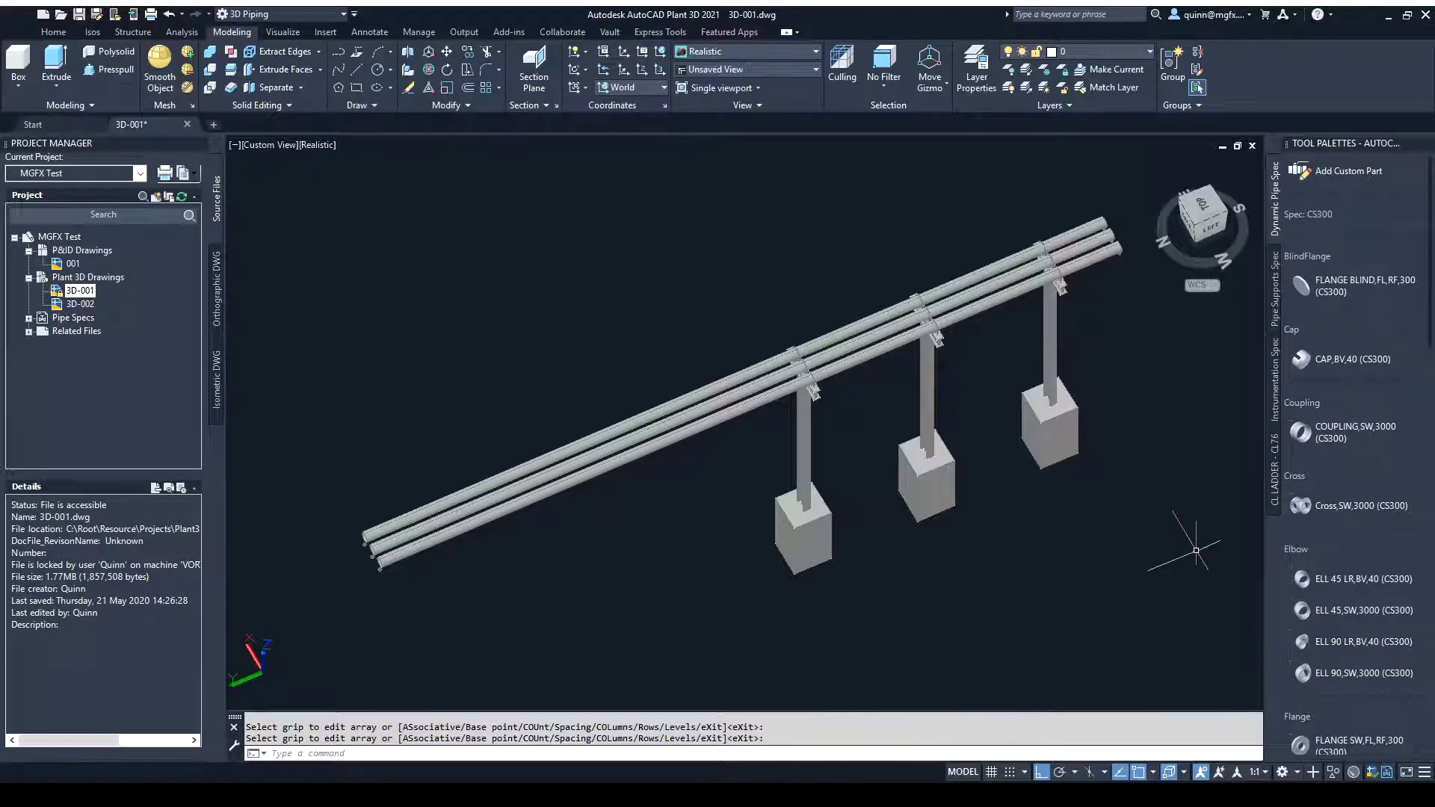
middle_click_drag(1196, 538, 1104, 496, "shift")
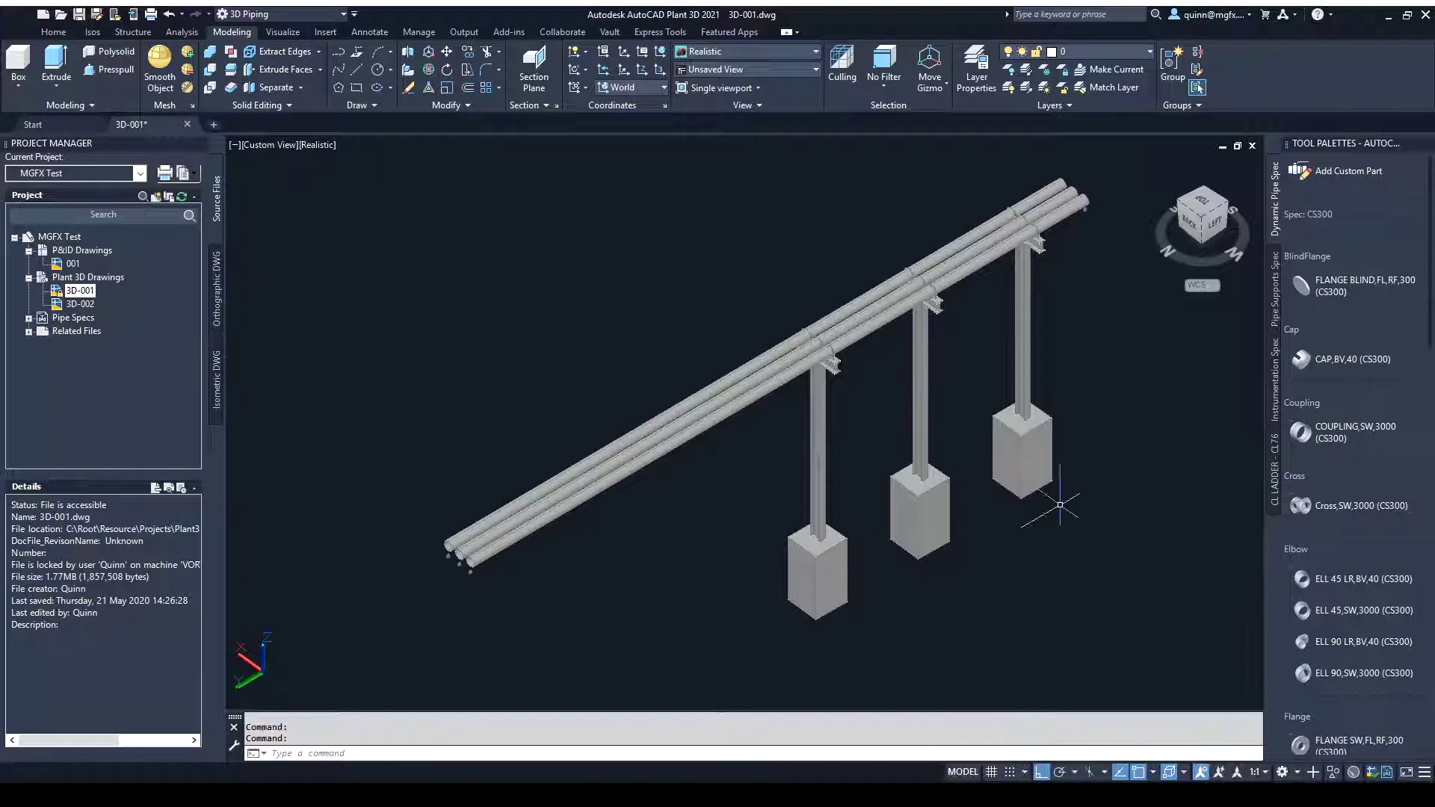
scroll(664, 398, "up", 2)
middle_click_drag(967, 390, 858, 417)
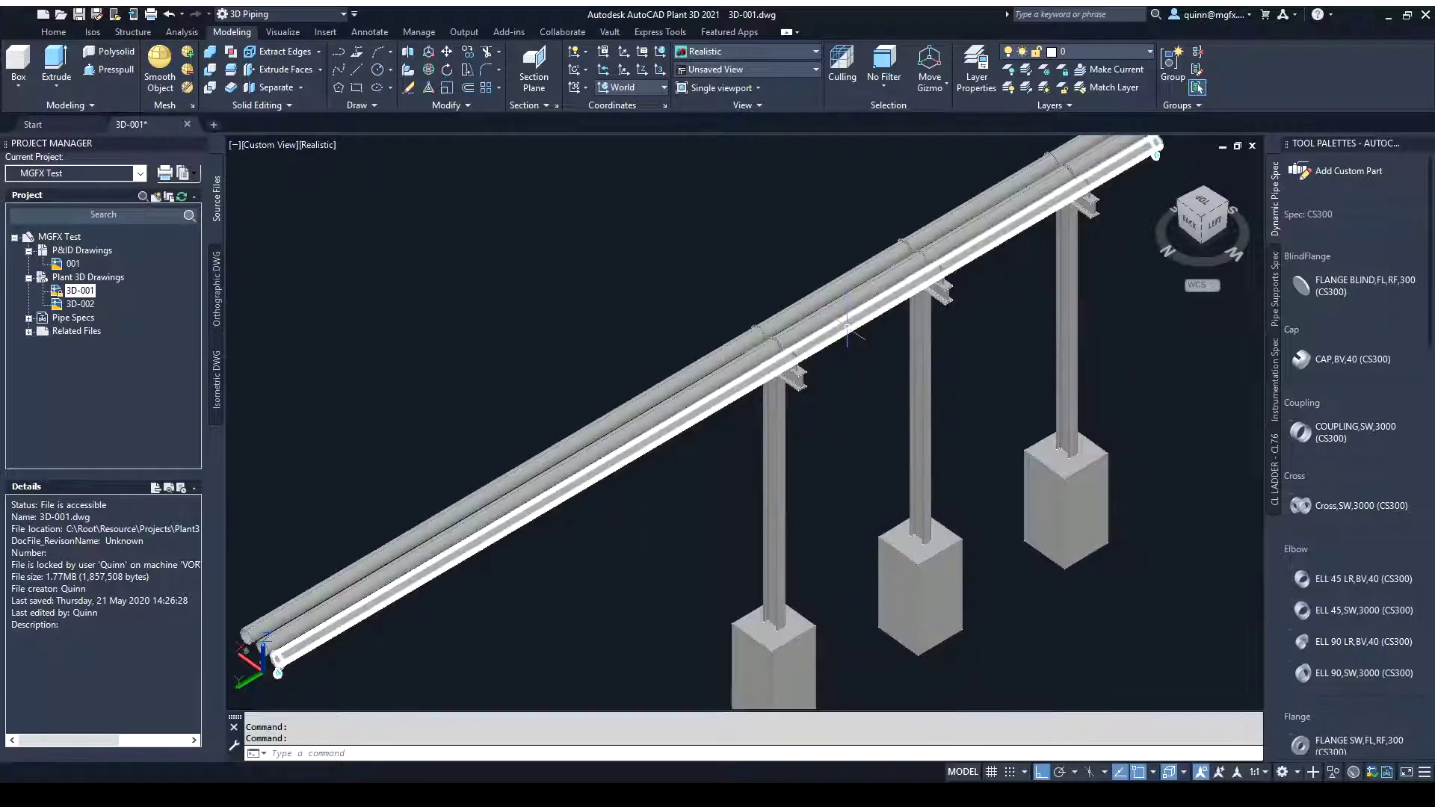
scroll(898, 400, "down", 2)
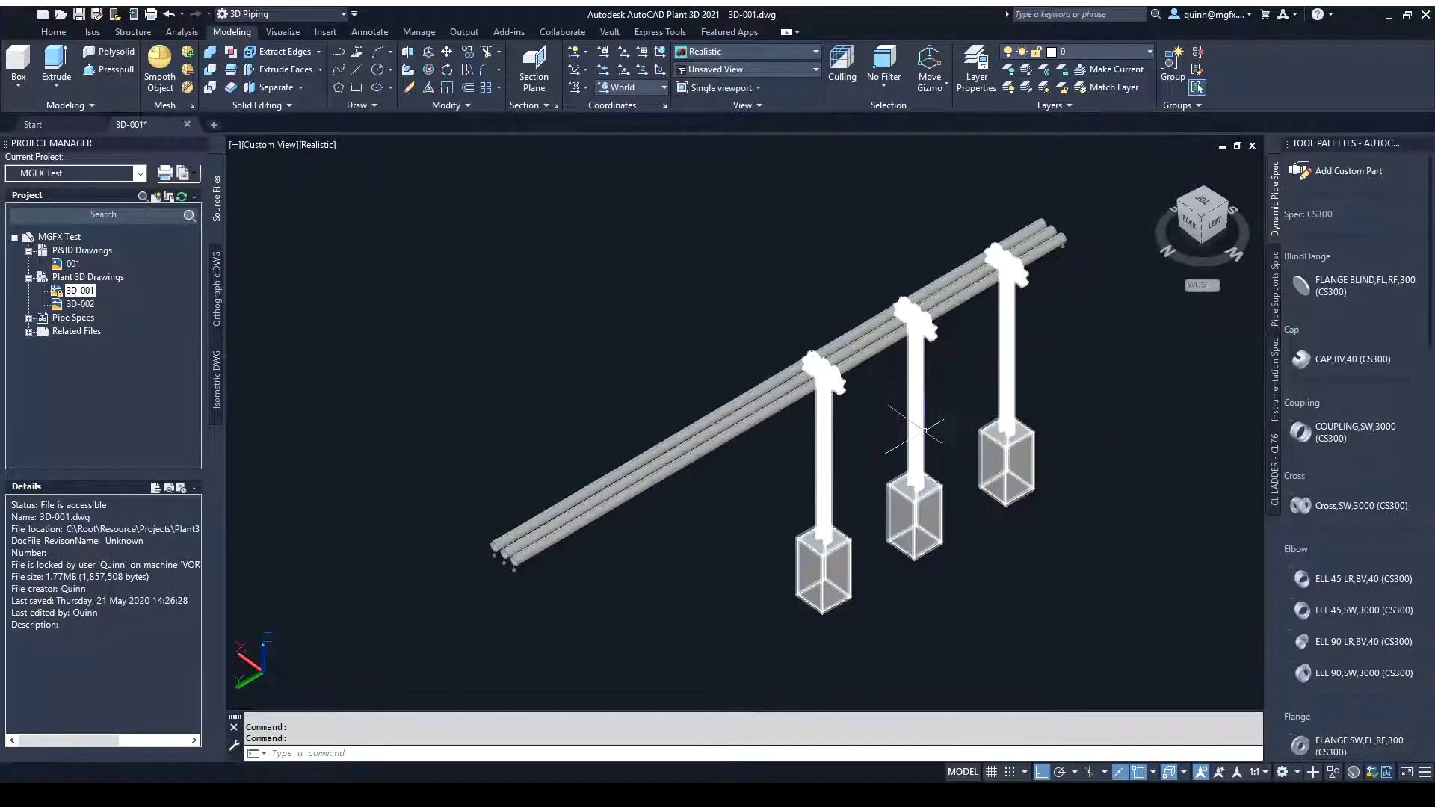